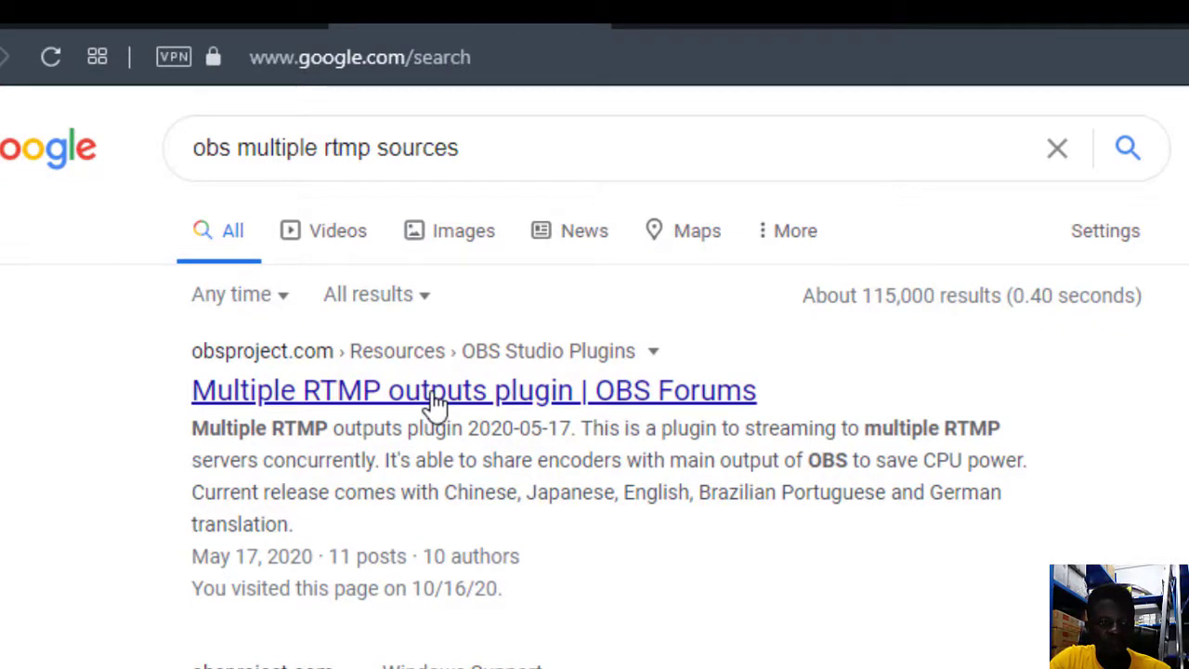
# - Download obs-multi-rtmp_Windows_0.2.5.1.zip from the GitHub releases linked on the OBS Forums page of the Multiple RTMP outputs plugin
pyautogui.click(437, 394)
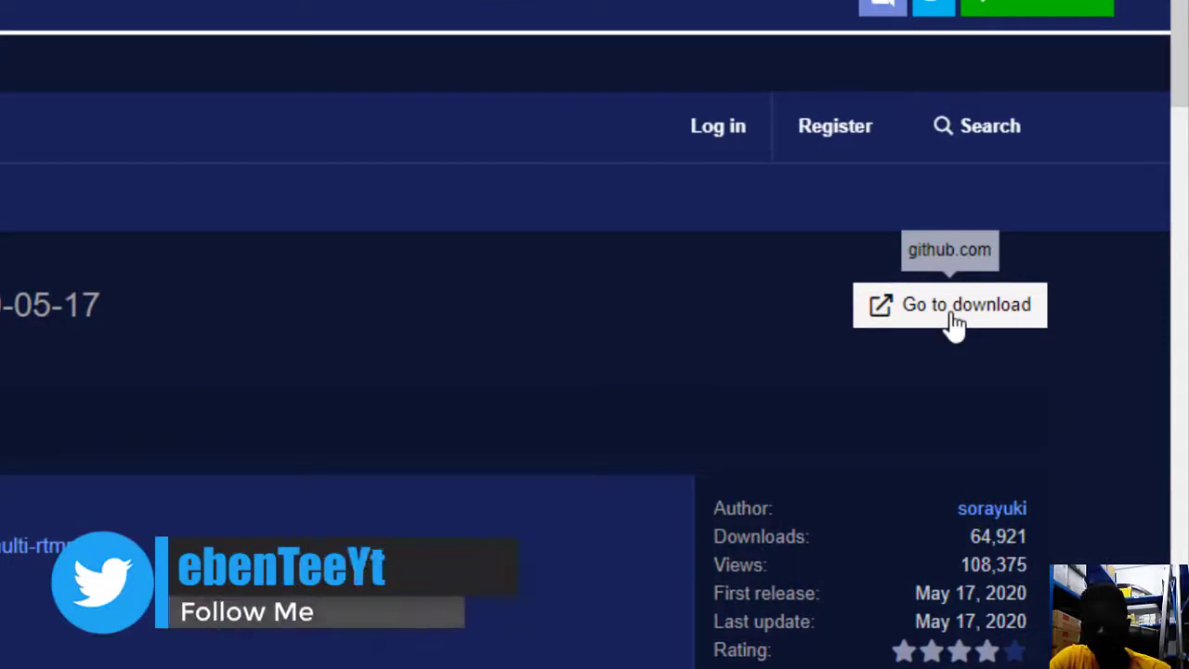
pyautogui.click(955, 321)
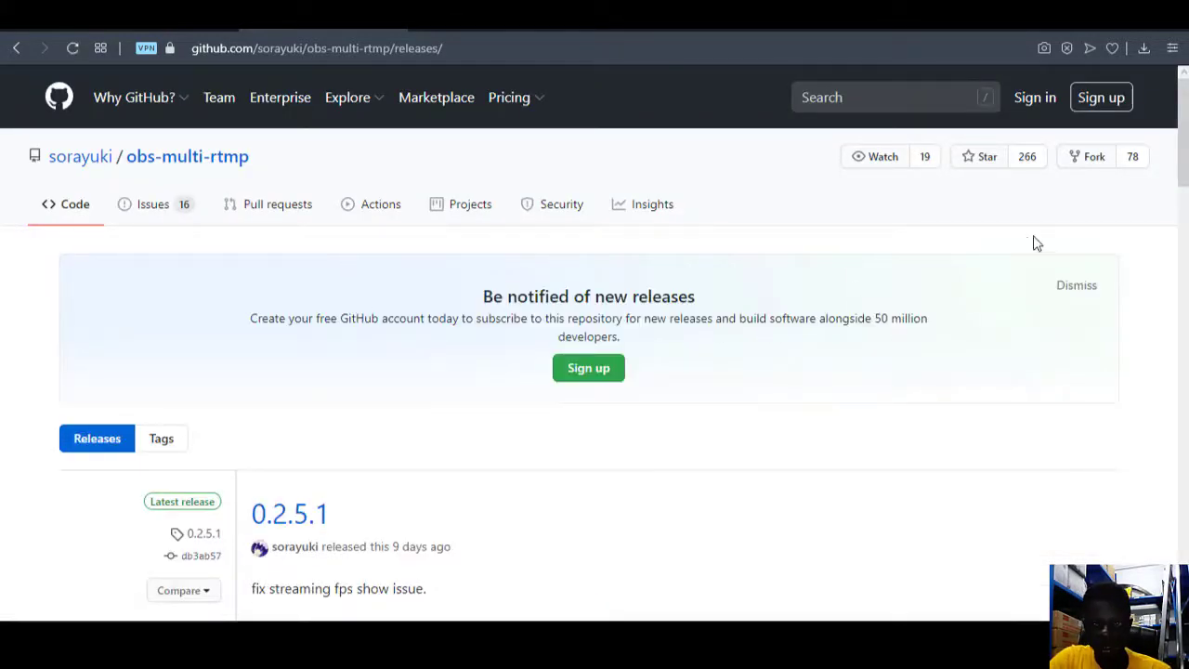
pyautogui.moveTo(1185, 167); pyautogui.dragTo(1182, 227)
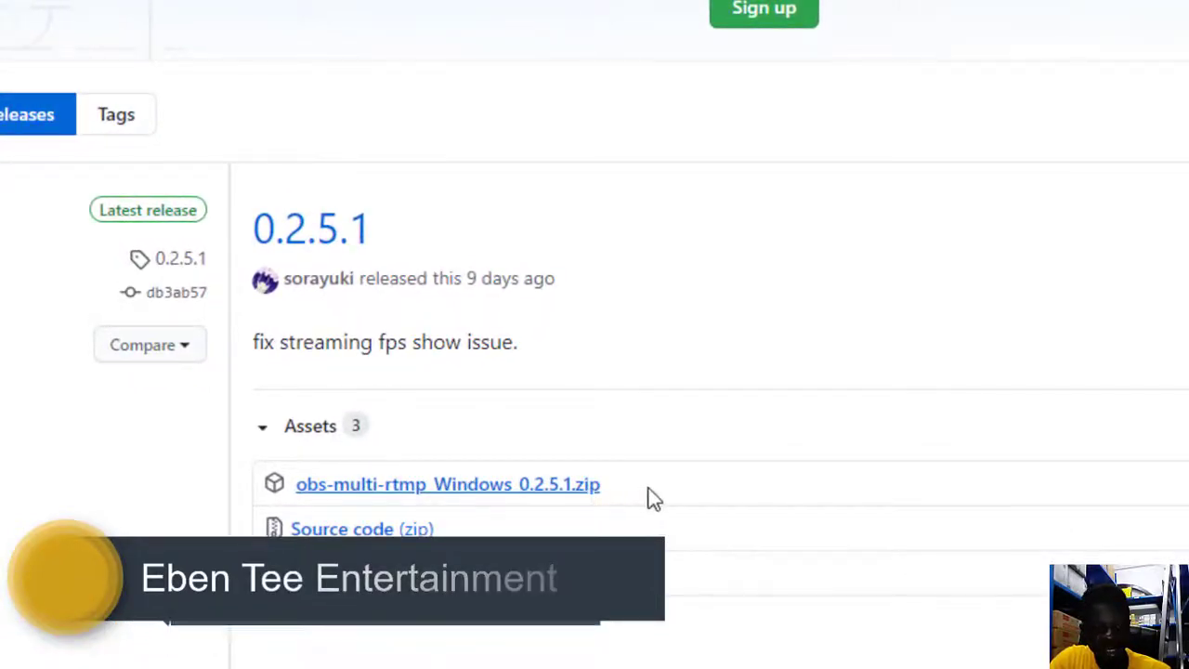
pyautogui.click(548, 486)
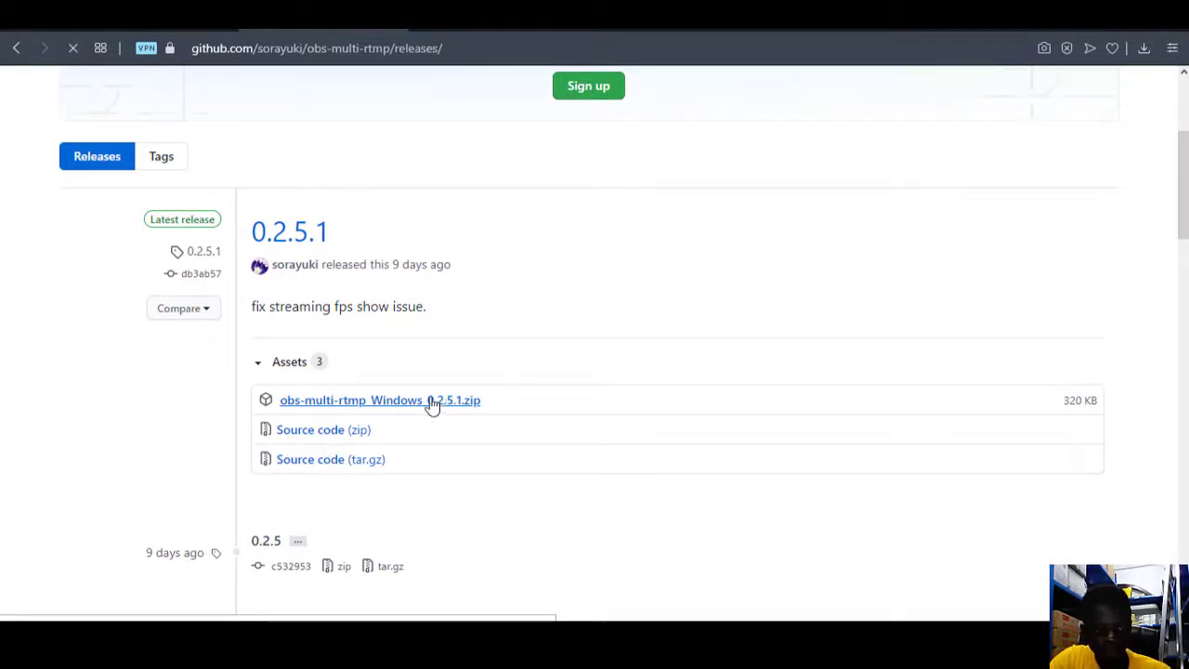
pyautogui.click(316, 402)
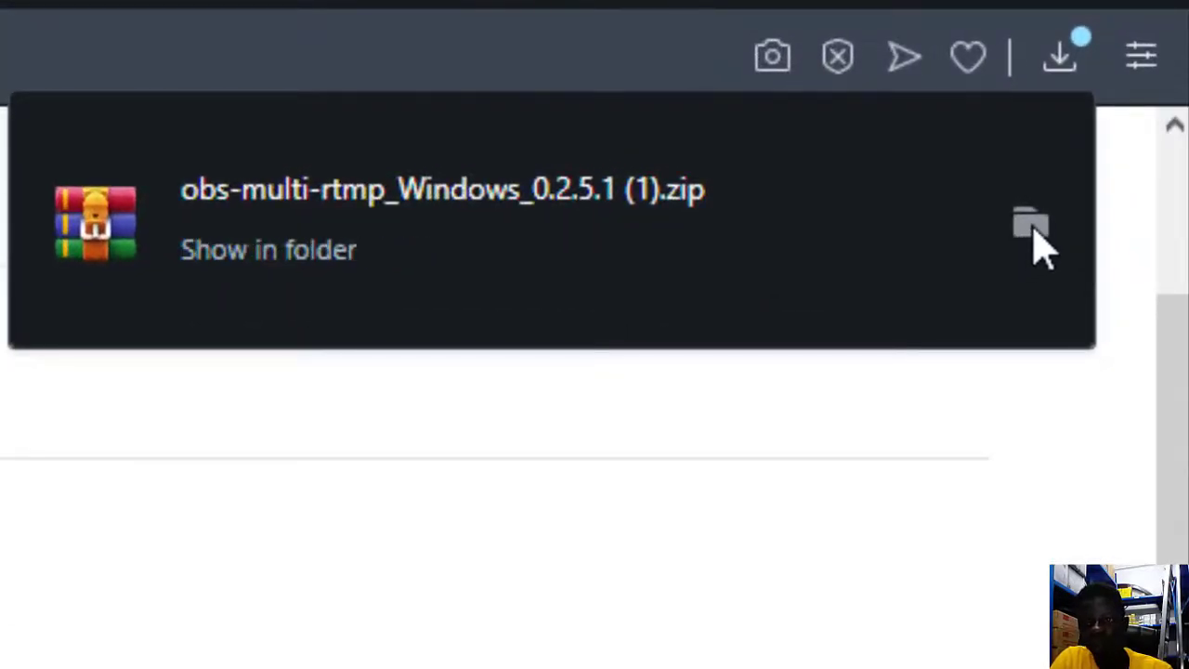
# - Show obs-multi-rtmp_Windows_0.2.5.1 (1).zip in its folder and extract it there, giving one answer to all file conflicts
pyautogui.click(1034, 230)
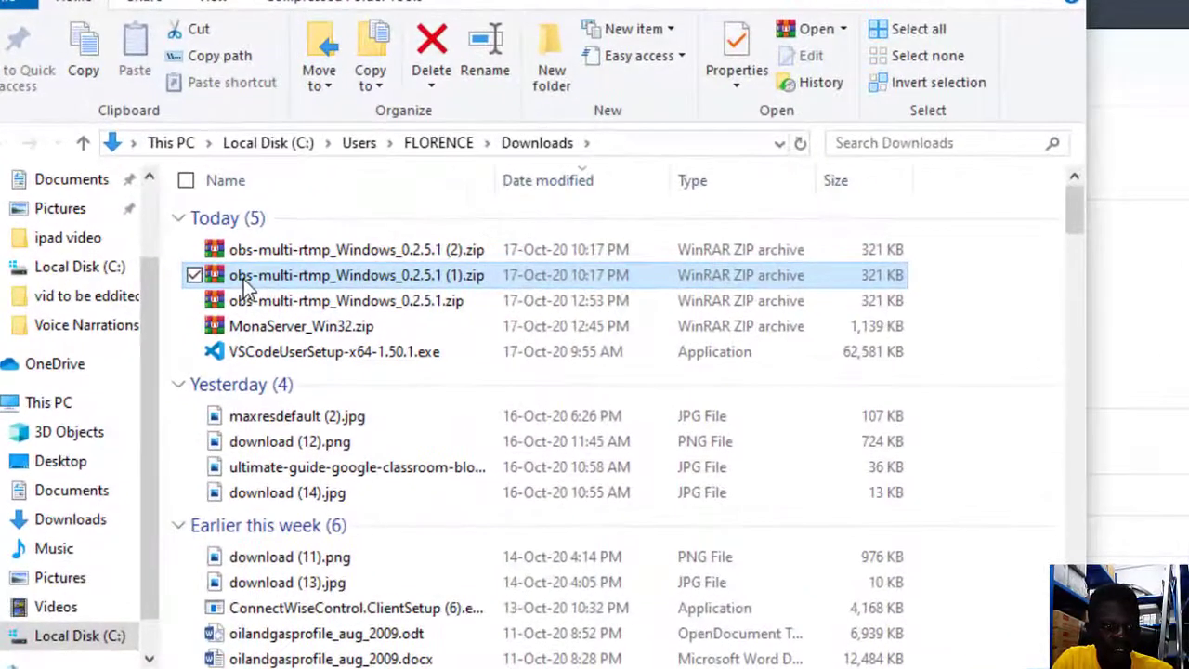
pyautogui.rightClick(244, 278)
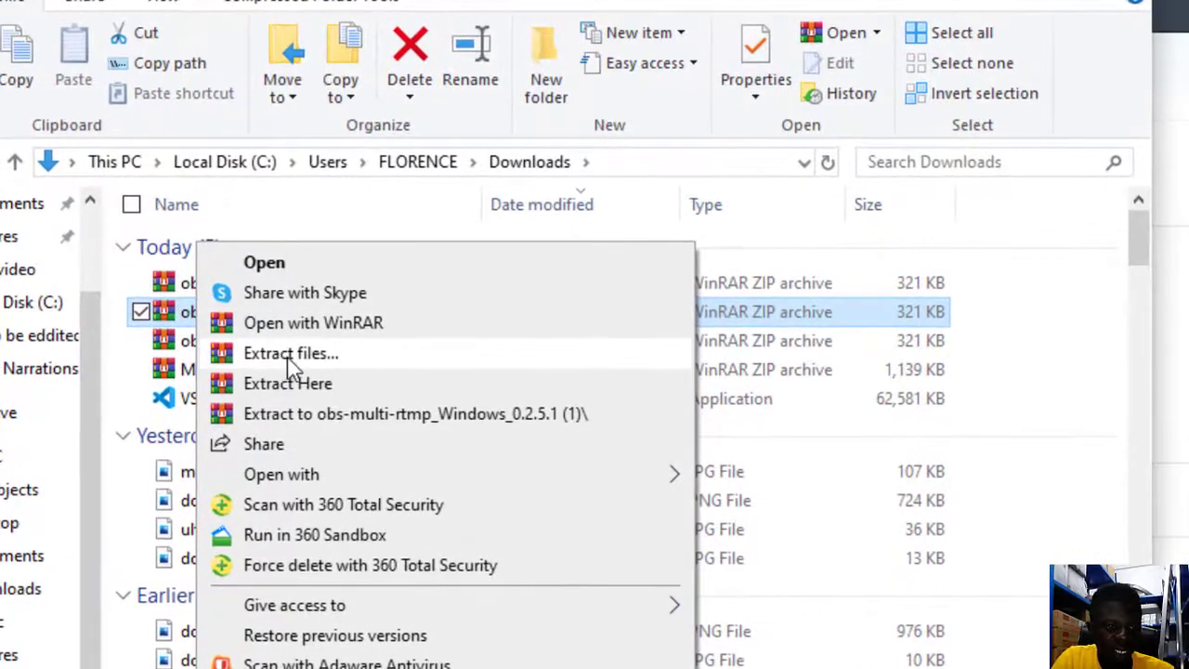
pyautogui.click(337, 384)
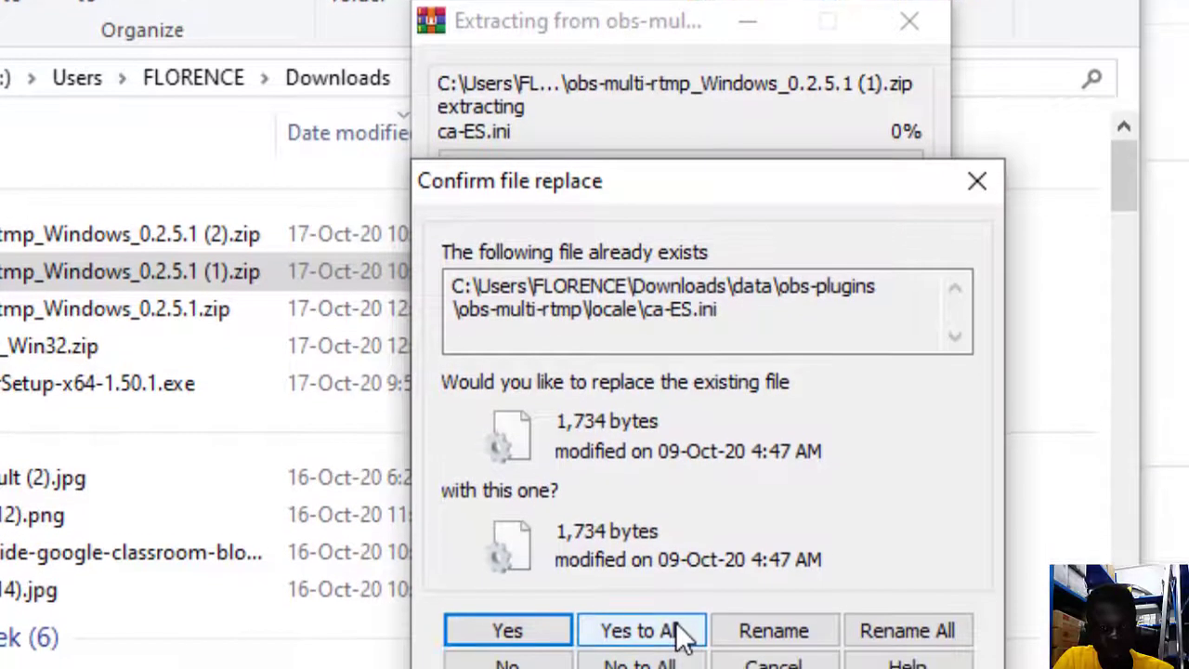
pyautogui.click(673, 662)
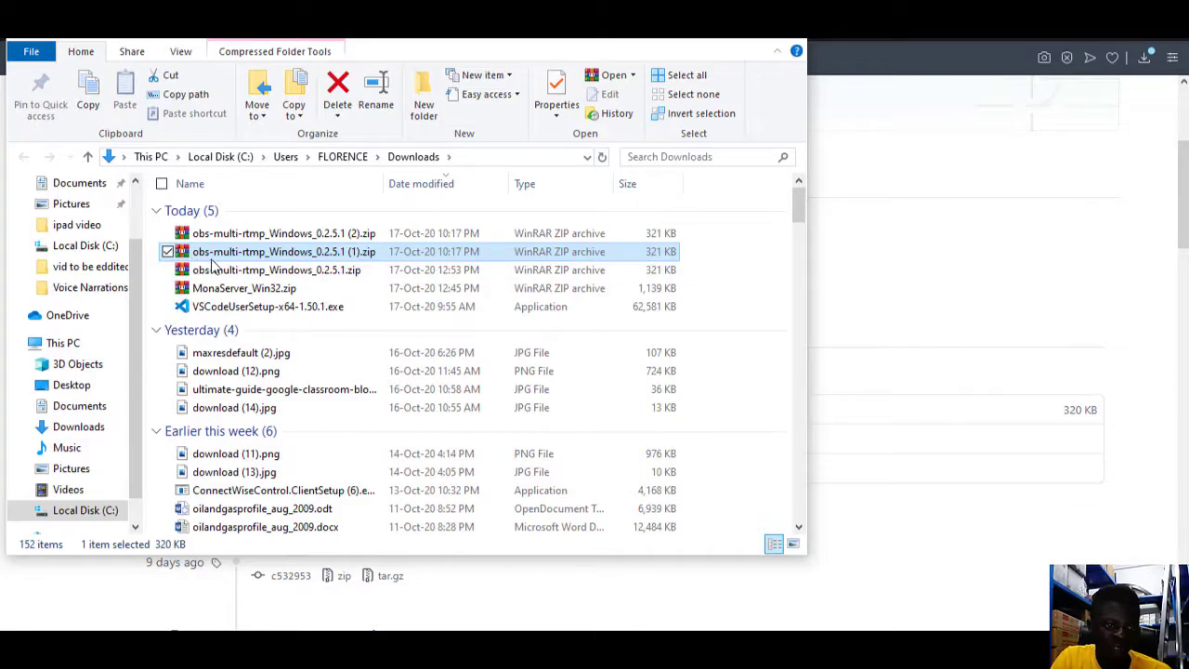
# - Copy the extracted obs-plugins and data folders in Downloads
pyautogui.moveTo(249, 256)
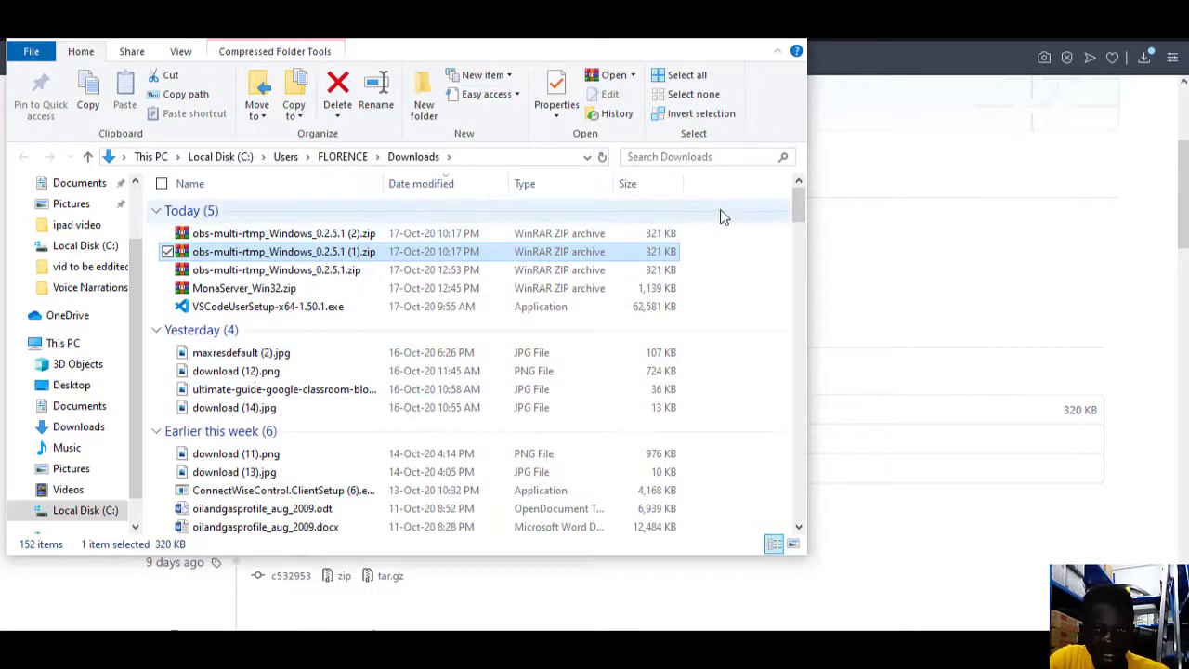
pyautogui.moveTo(796, 217); pyautogui.dragTo(796, 247)
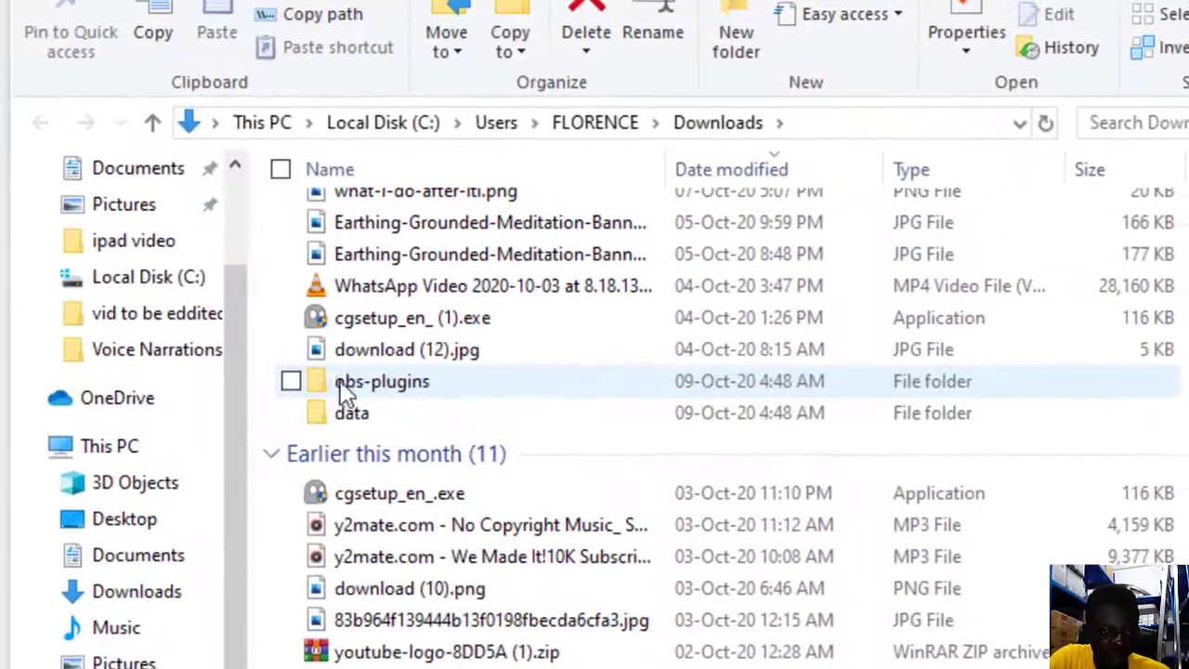
pyautogui.moveTo(390, 400)
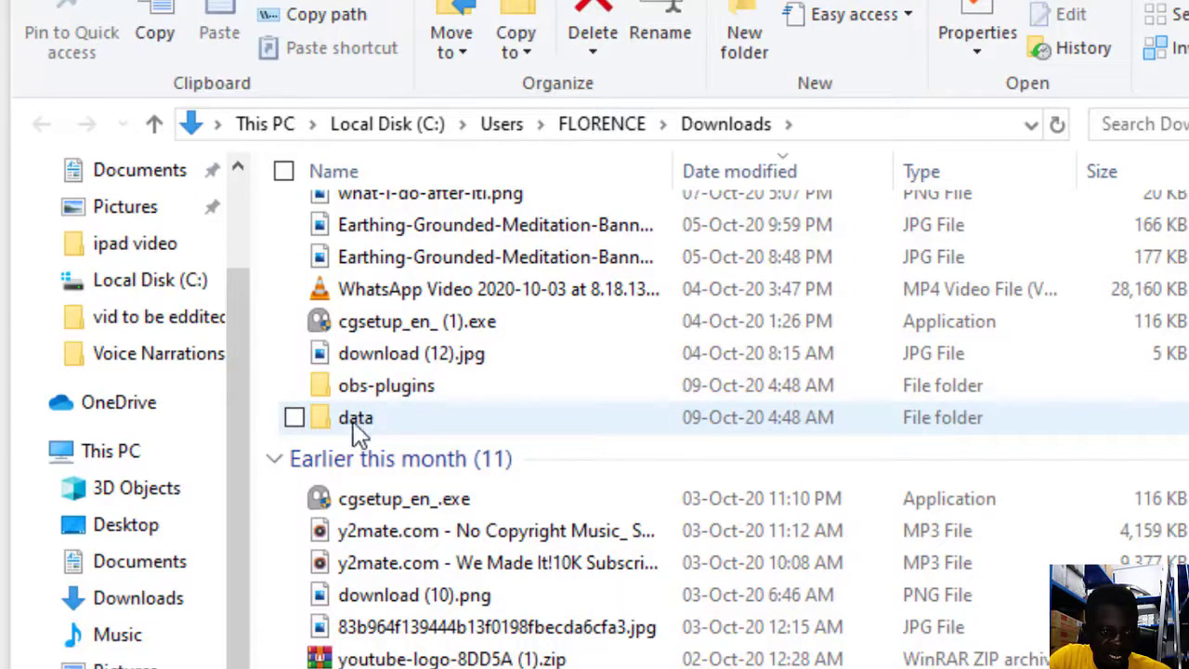
pyautogui.click(294, 387)
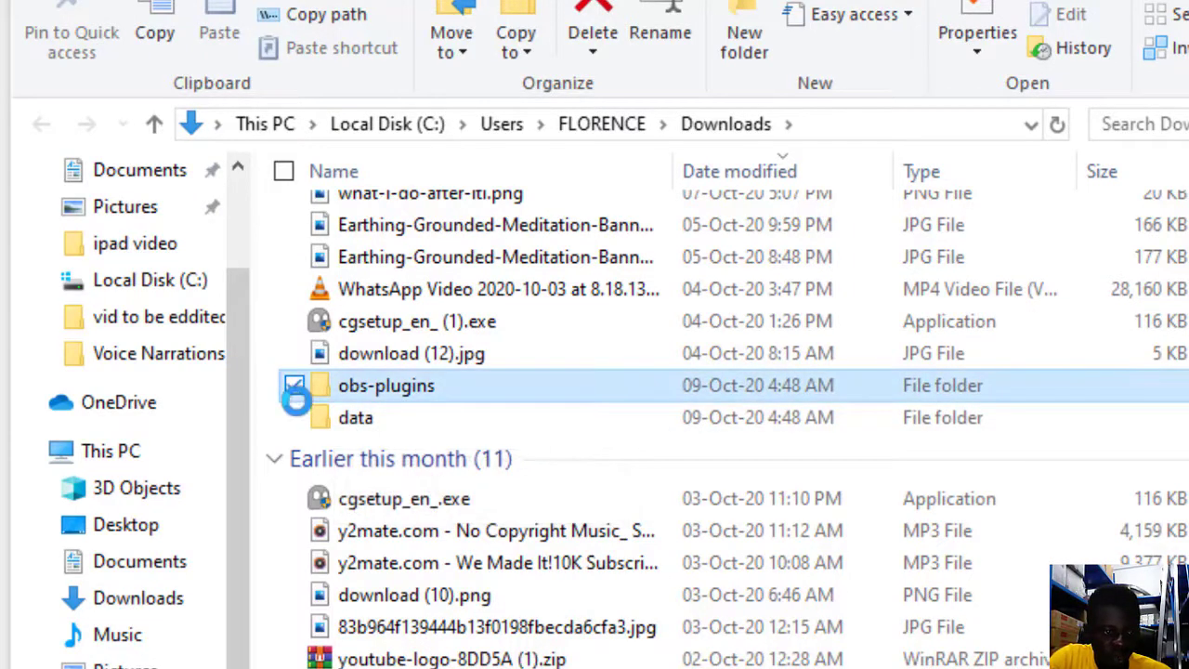
pyautogui.click(294, 418)
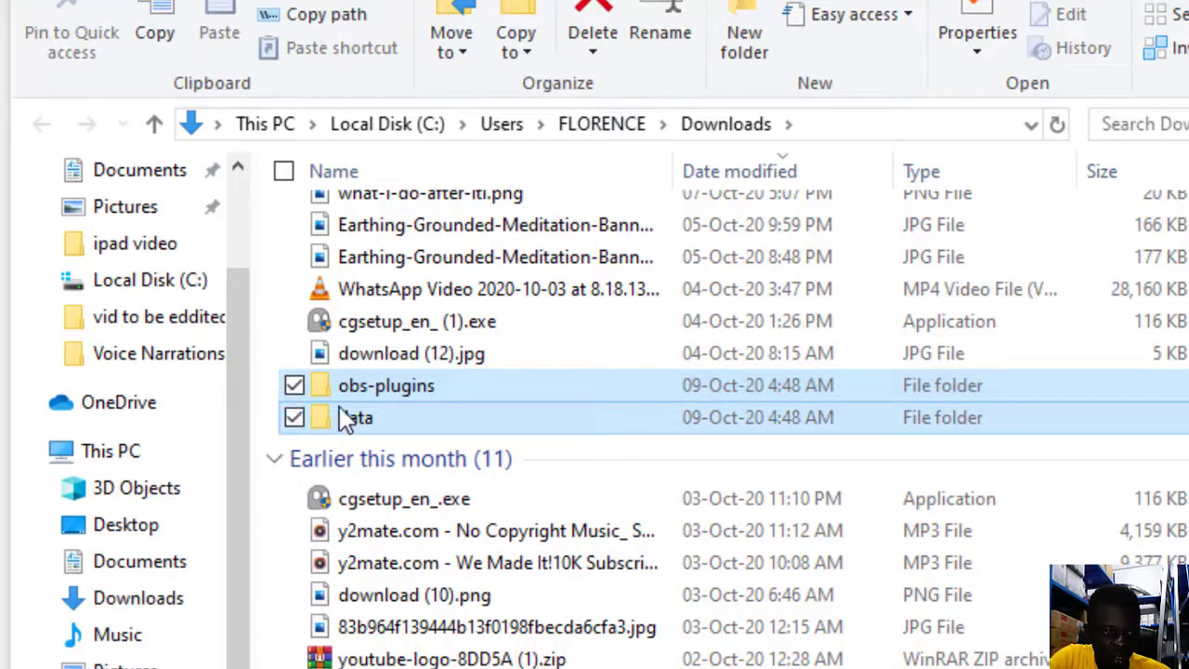
pyautogui.rightClick(342, 416)
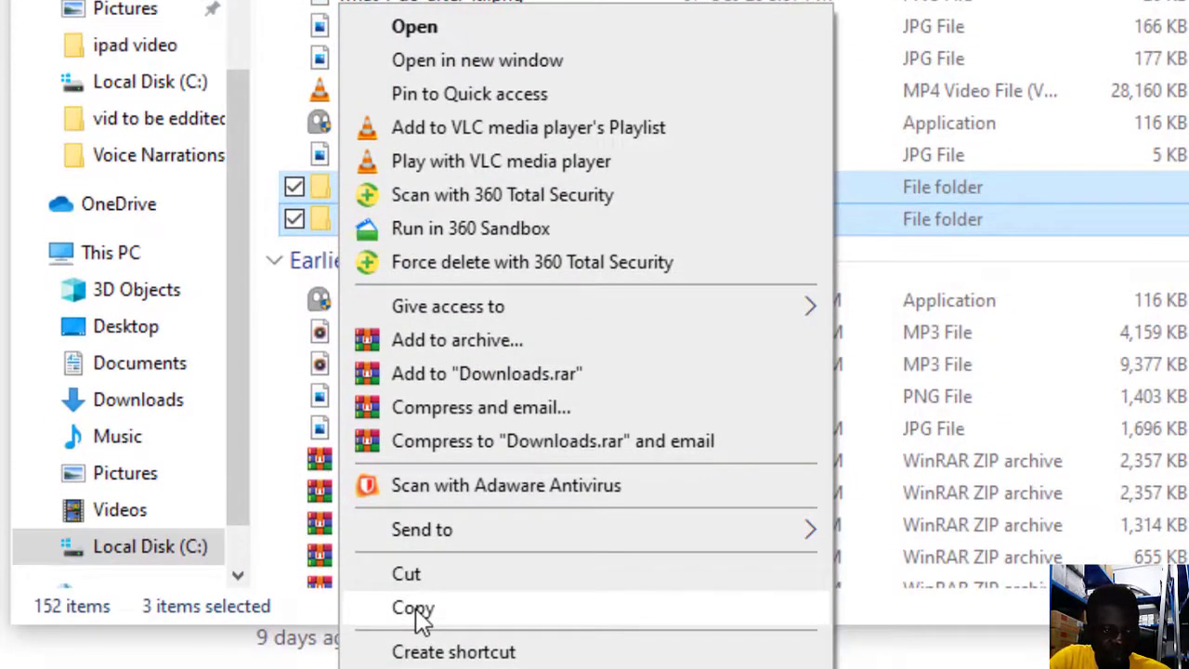
pyautogui.click(456, 668)
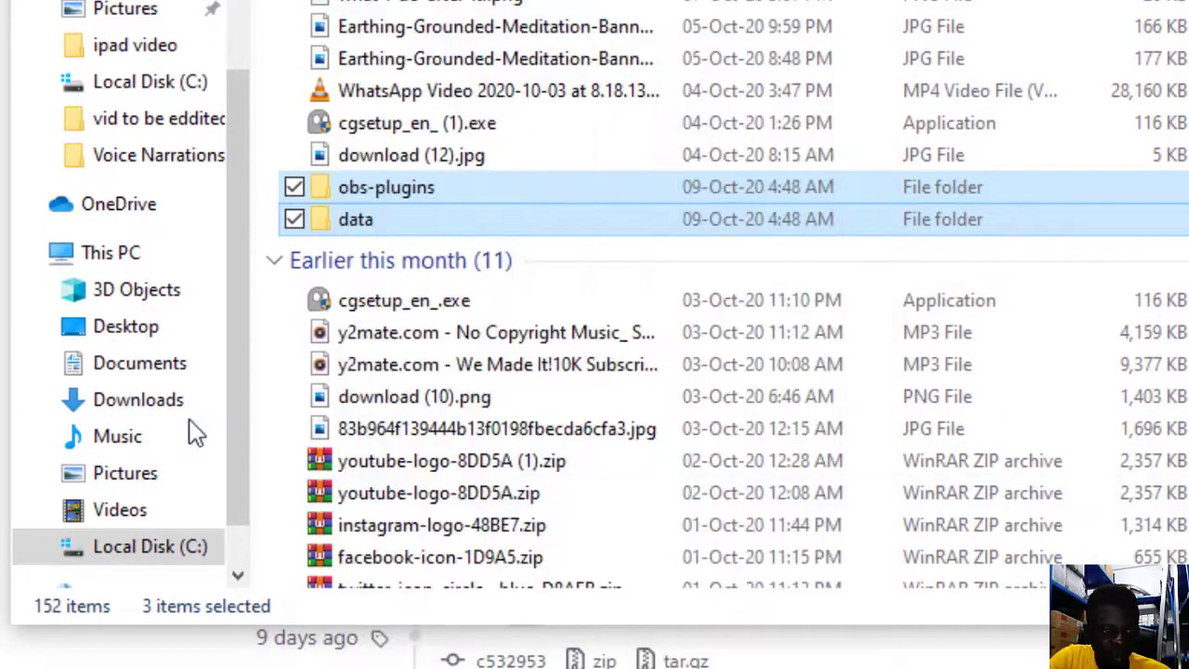
# - Open the obs-studio folder inside Program Files on Local Disk (C:)
pyautogui.click(125, 270)
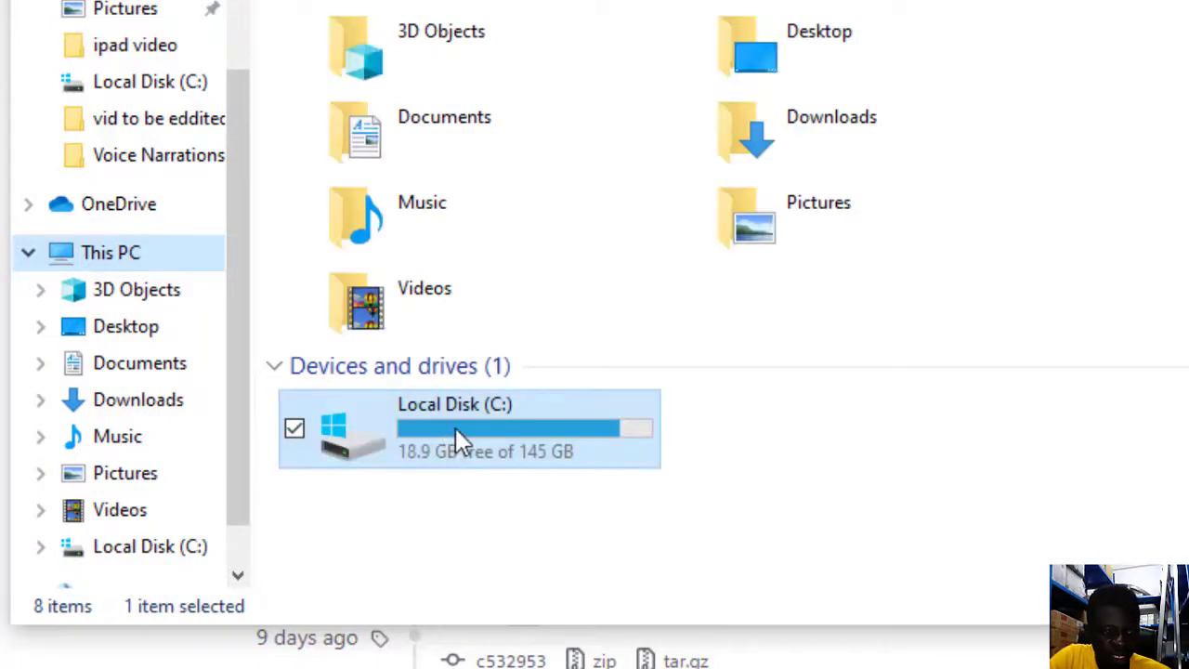
pyautogui.click(477, 445)
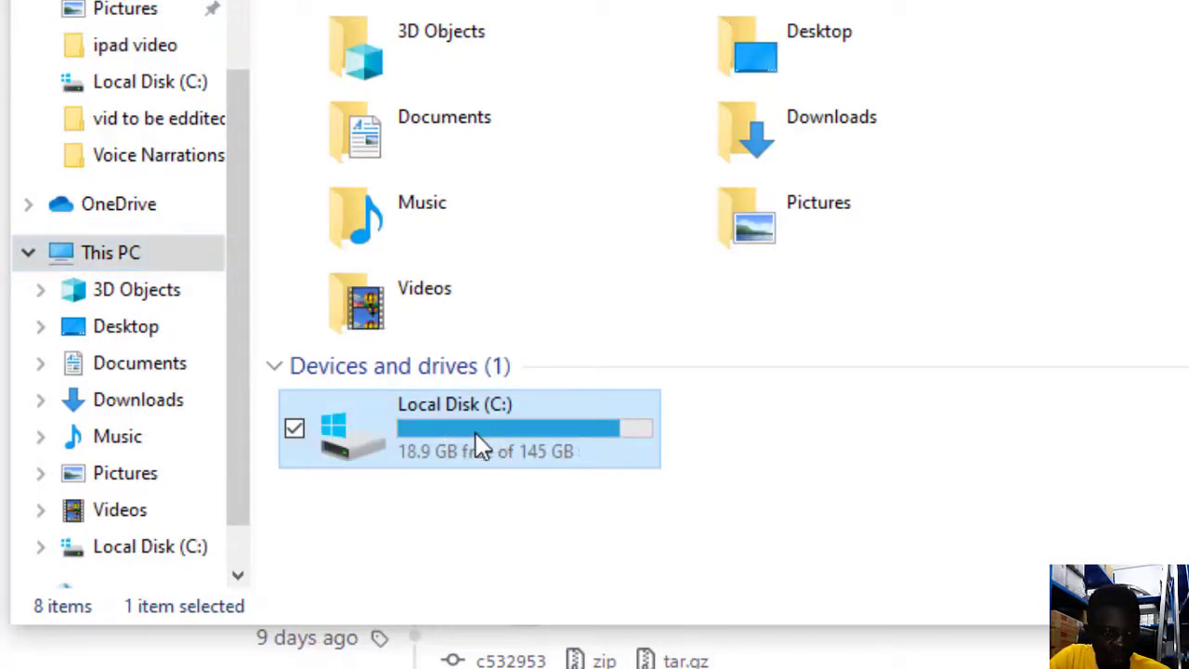
pyautogui.doubleClick(478, 445)
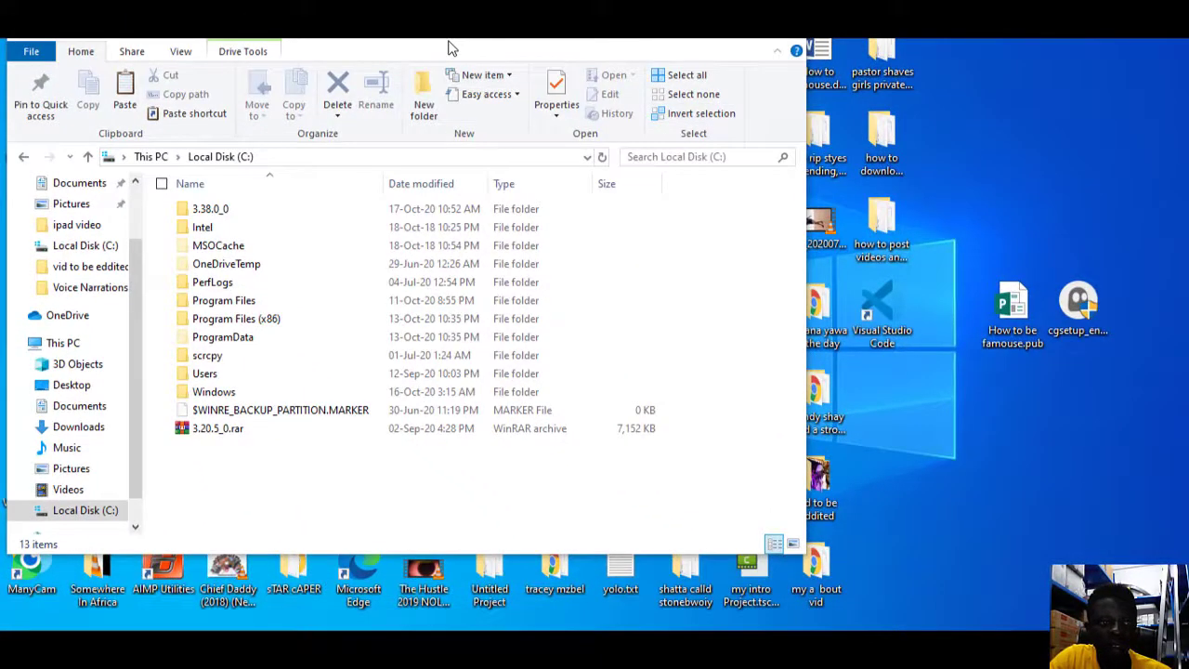
pyautogui.moveTo(448, 48); pyautogui.dragTo(471, 69)
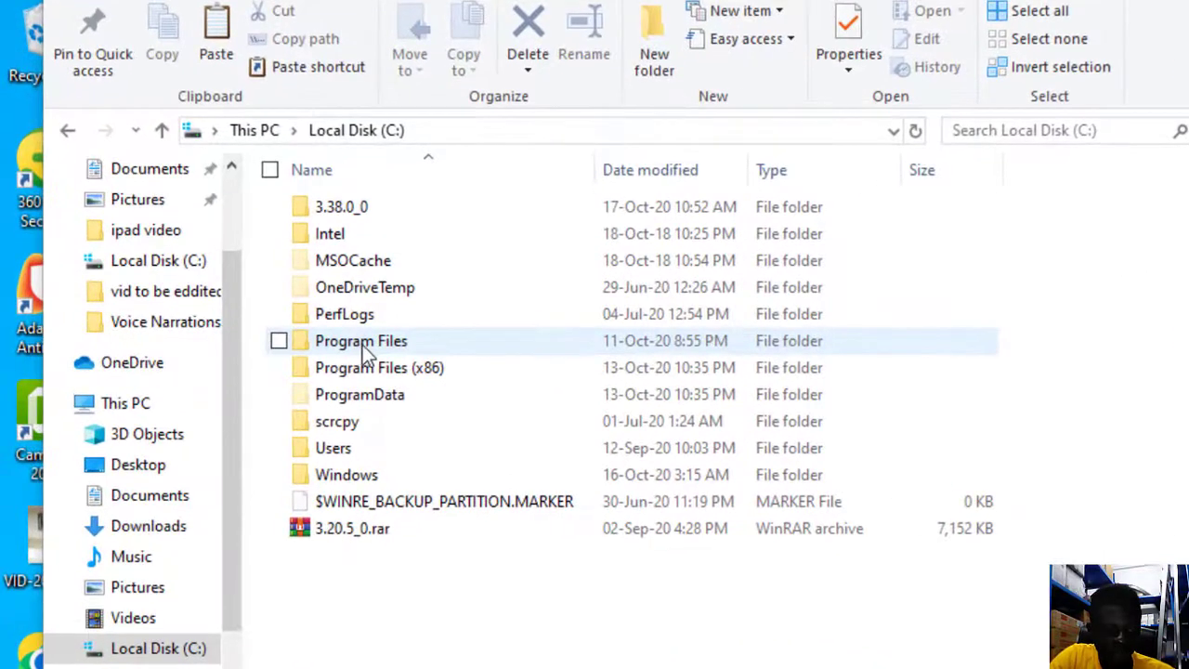
pyautogui.click(367, 354)
pyautogui.doubleClick(363, 353)
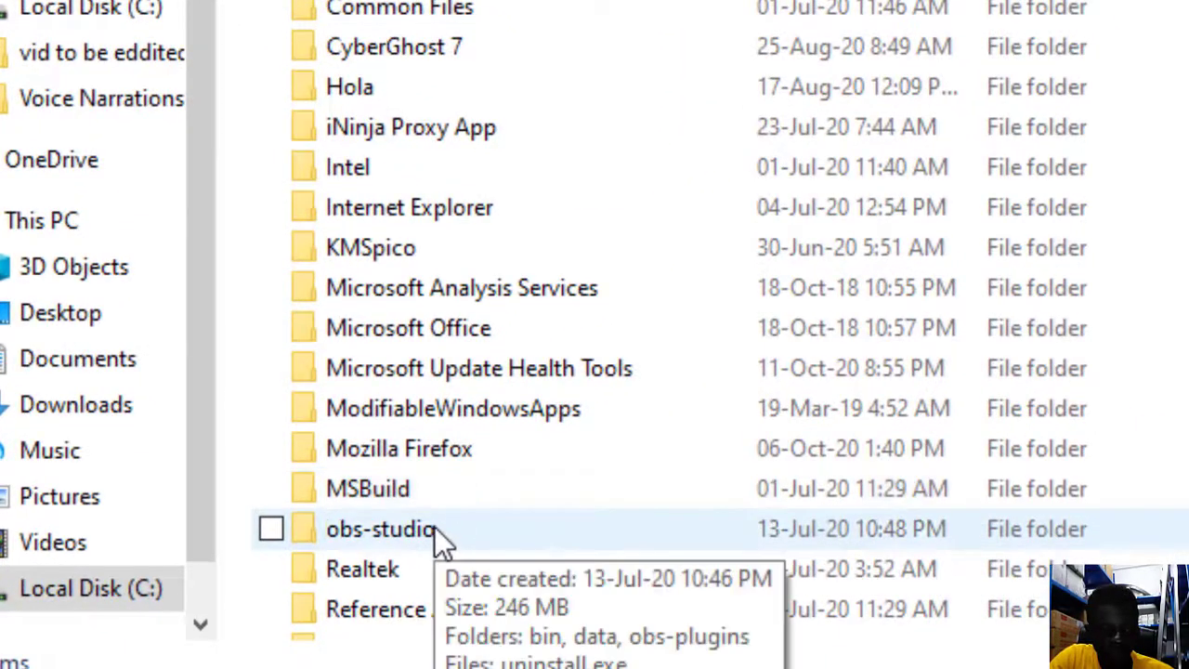
pyautogui.doubleClick(437, 535)
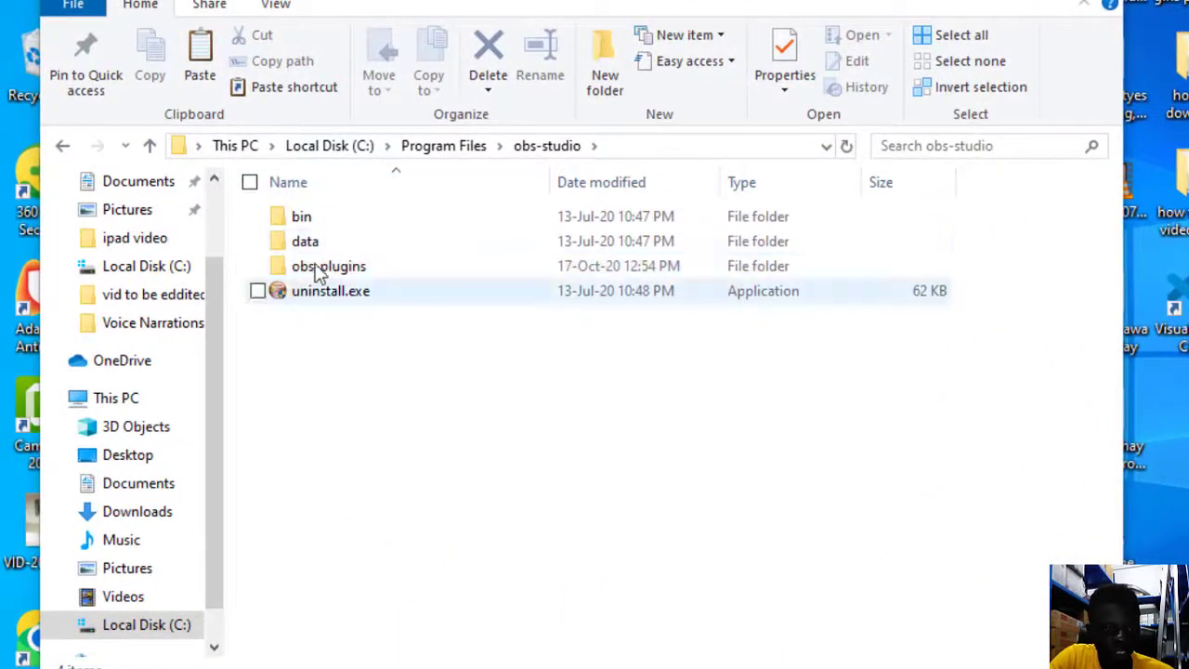
# - Paste the copied plugin folders into obs-studio, skipping same-named files and granting administrator permission for all current items
pyautogui.rightClick(327, 386)
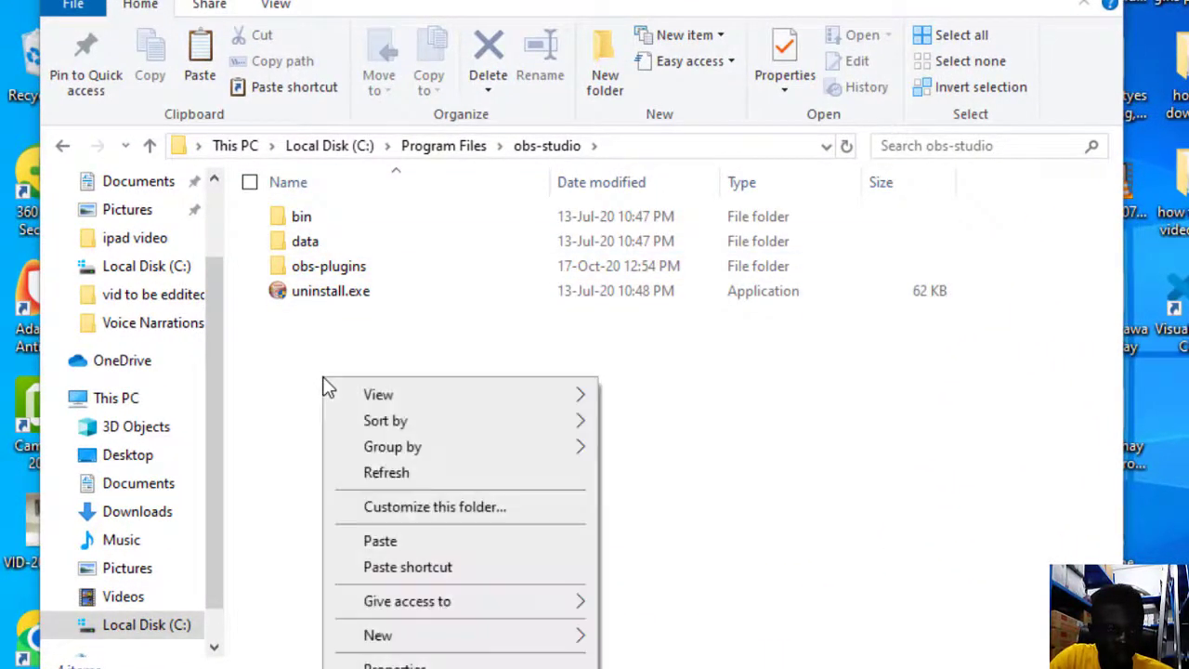
pyautogui.click(381, 544)
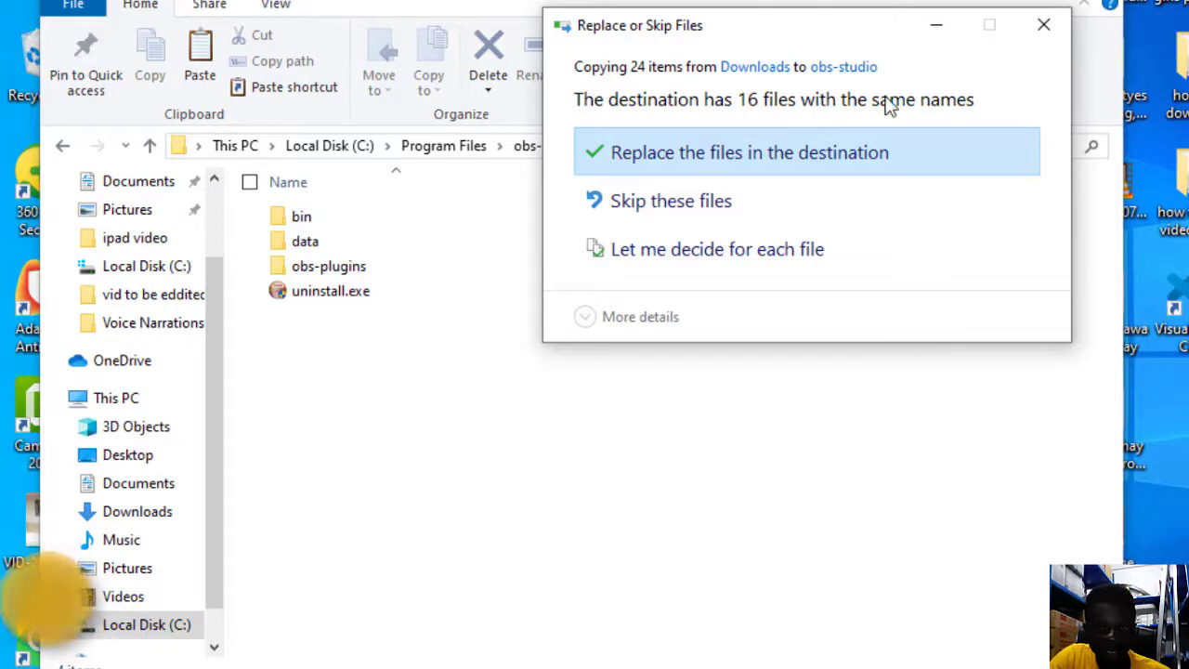
pyautogui.click(674, 206)
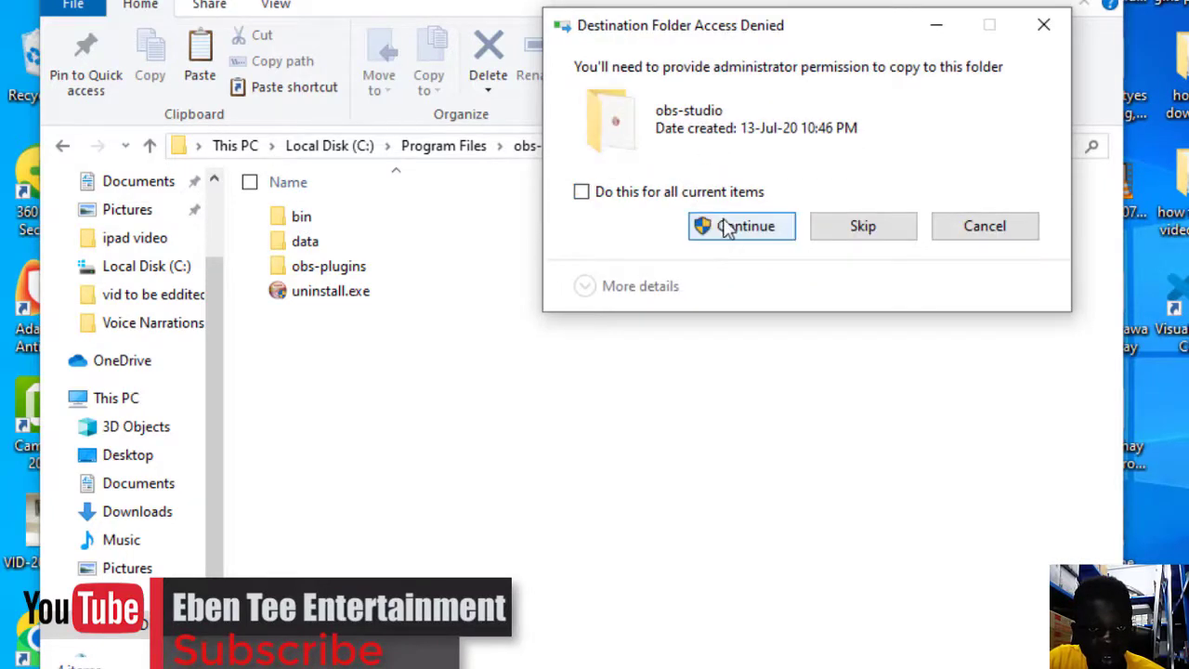
pyautogui.click(583, 196)
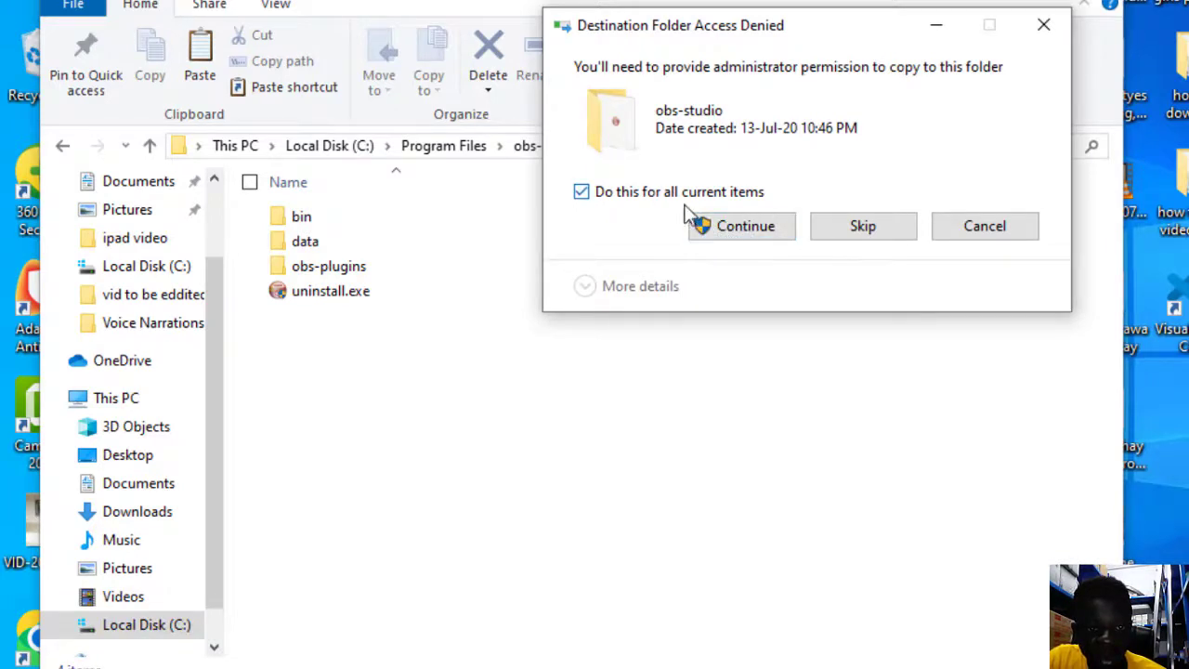
pyautogui.click(751, 227)
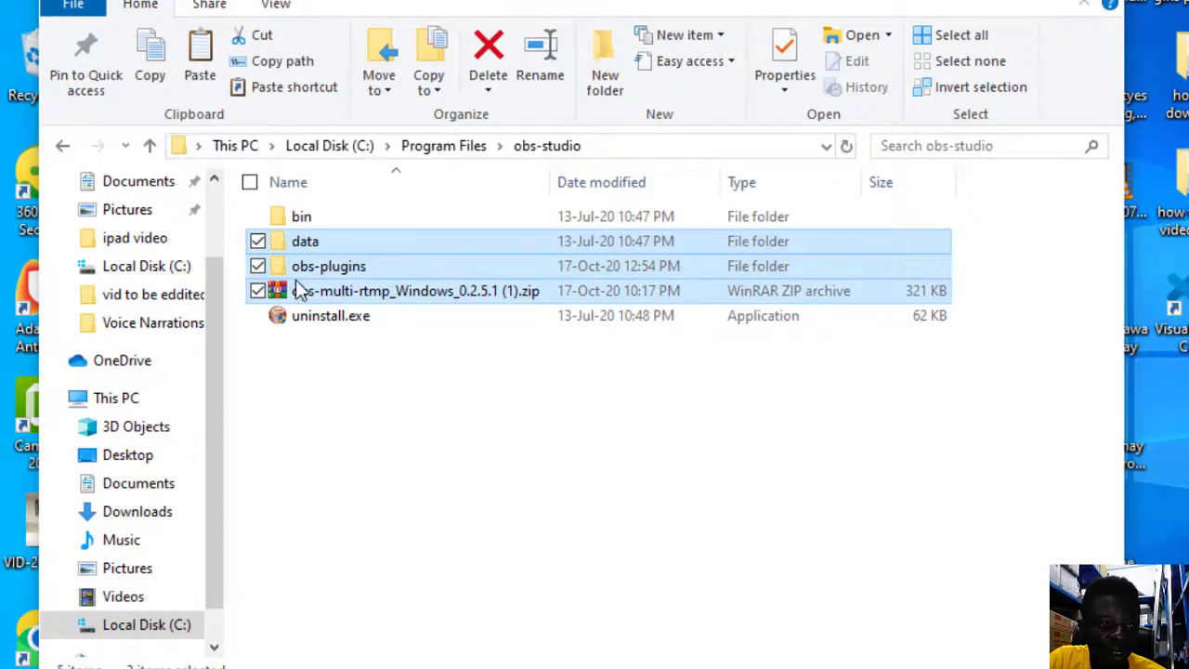
# - Delete obs-multi-rtmp_Windows_0.2.5.1 (1).zip from the obs-studio folder with administrator permission and refresh the folder
pyautogui.click(257, 291)
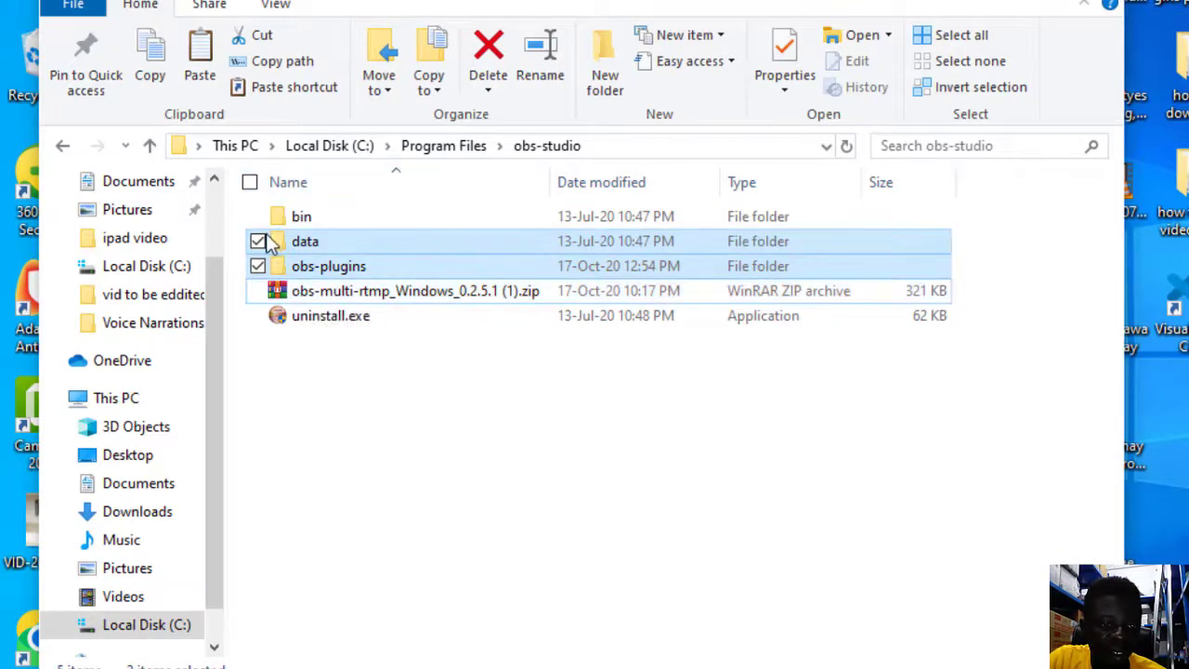
pyautogui.click(260, 291)
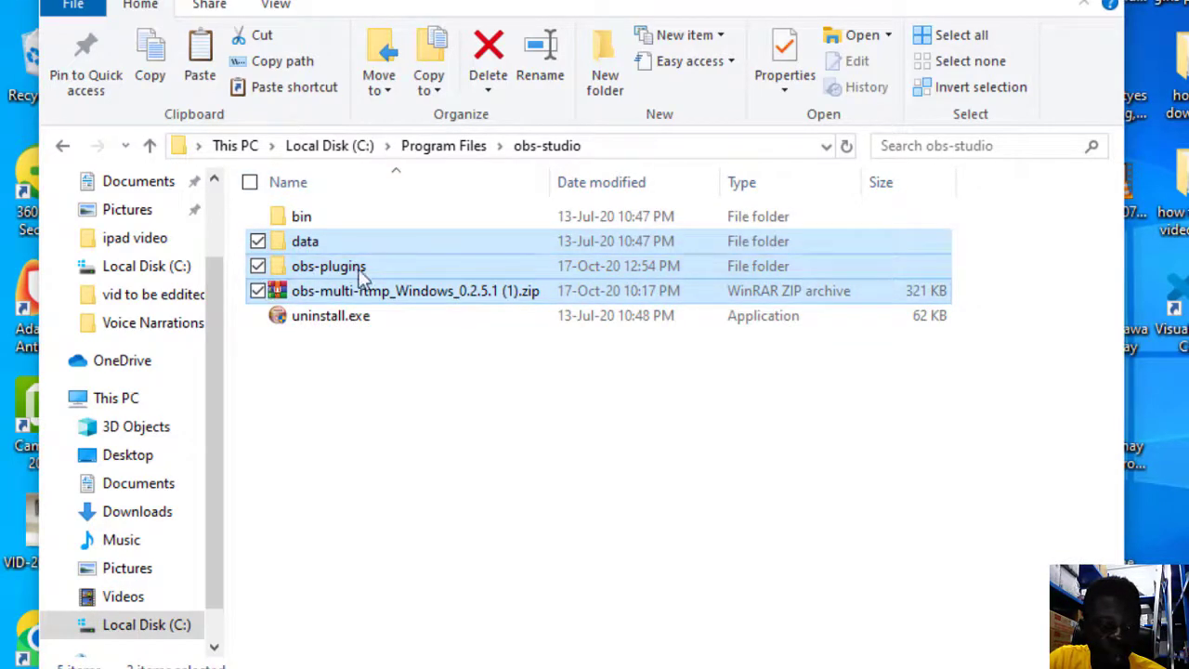
pyautogui.click(270, 267)
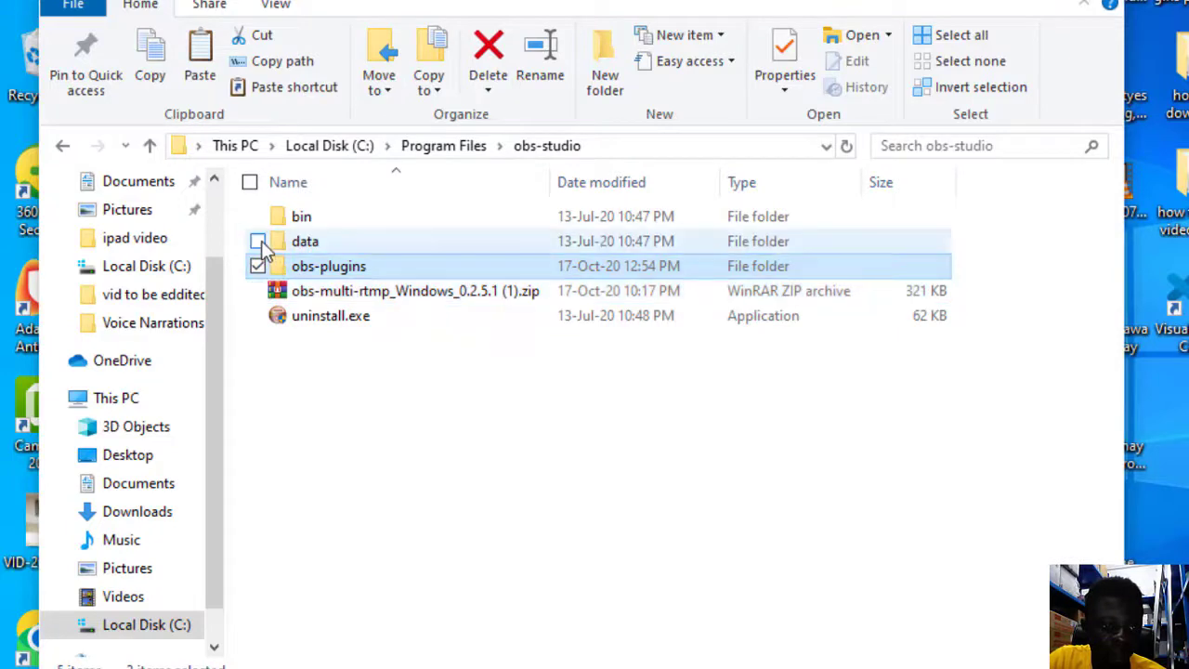
pyautogui.click(295, 290)
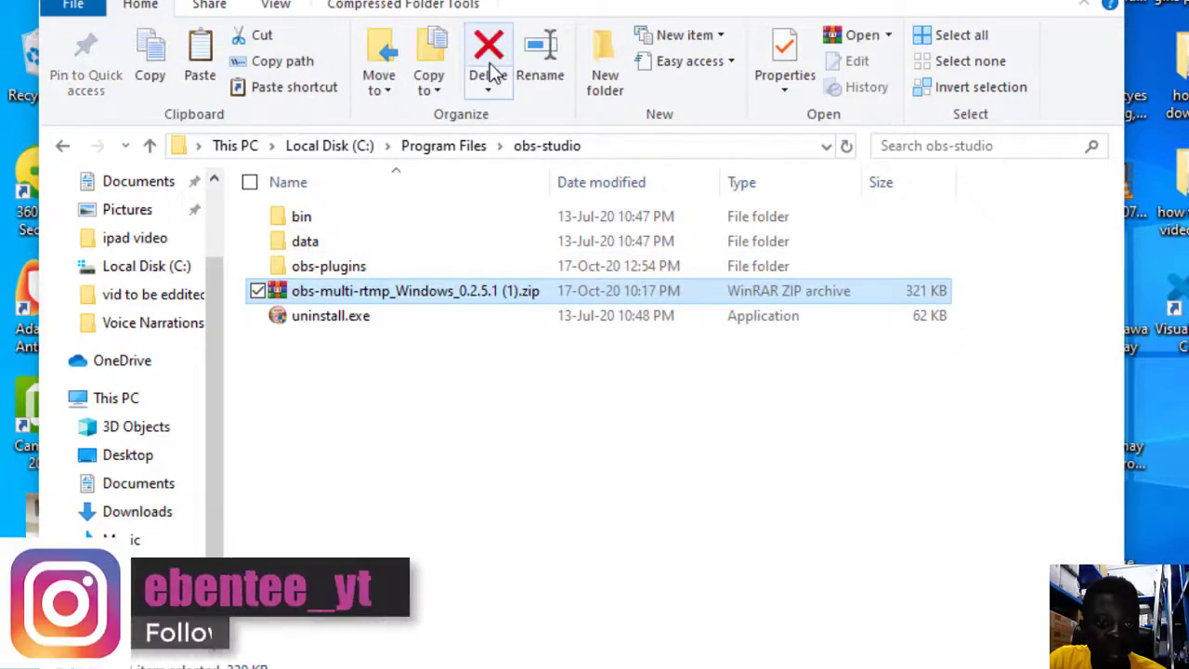
pyautogui.click(488, 57)
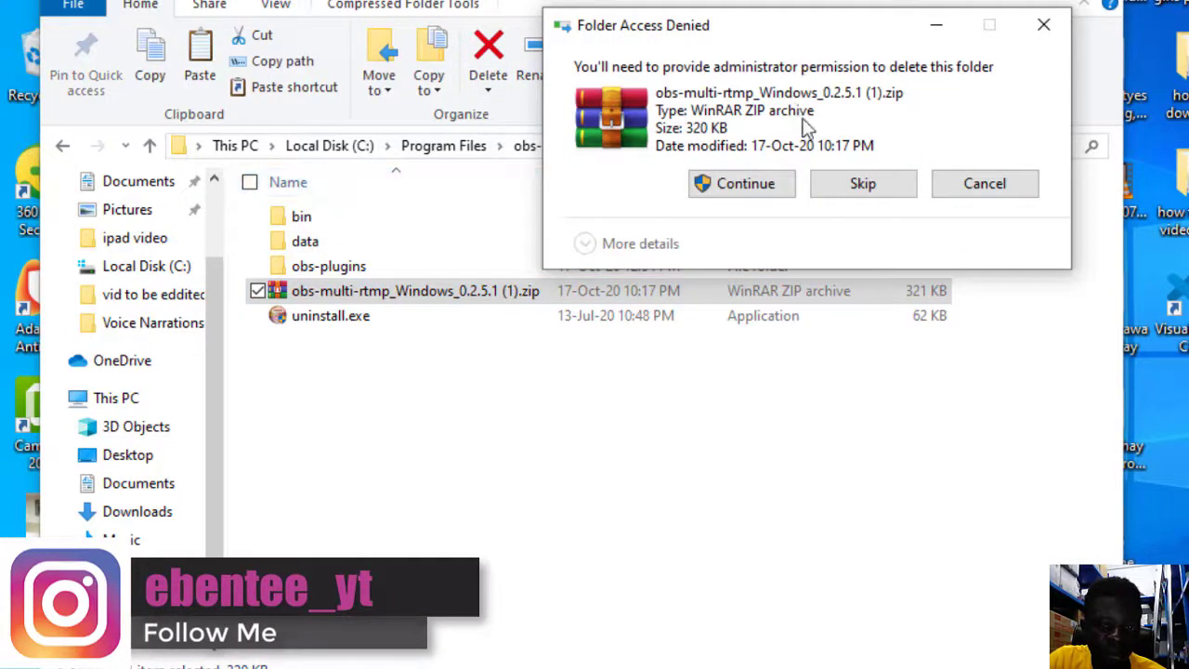
pyautogui.click(744, 184)
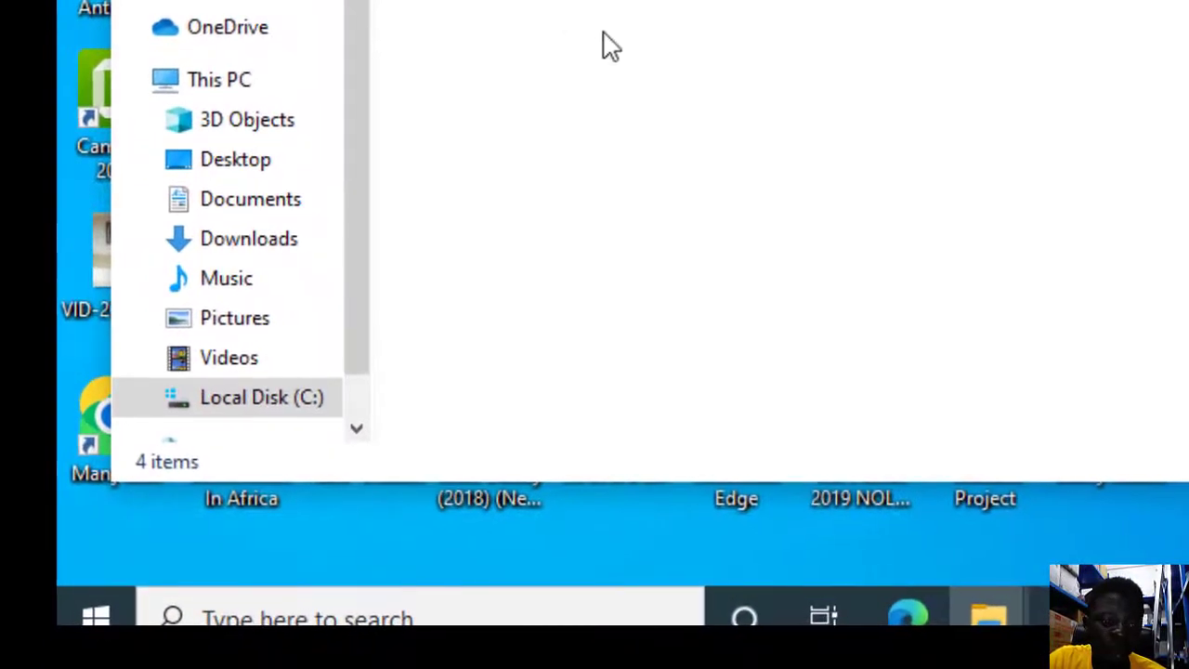
pyautogui.rightClick(604, 33)
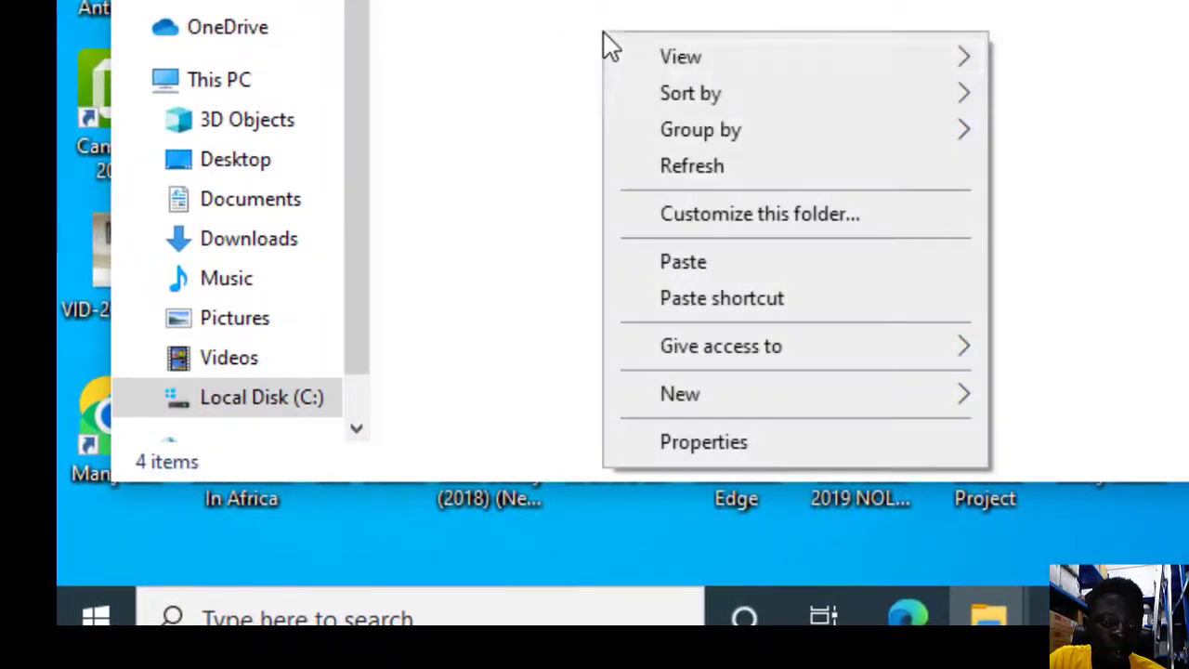
pyautogui.click(711, 168)
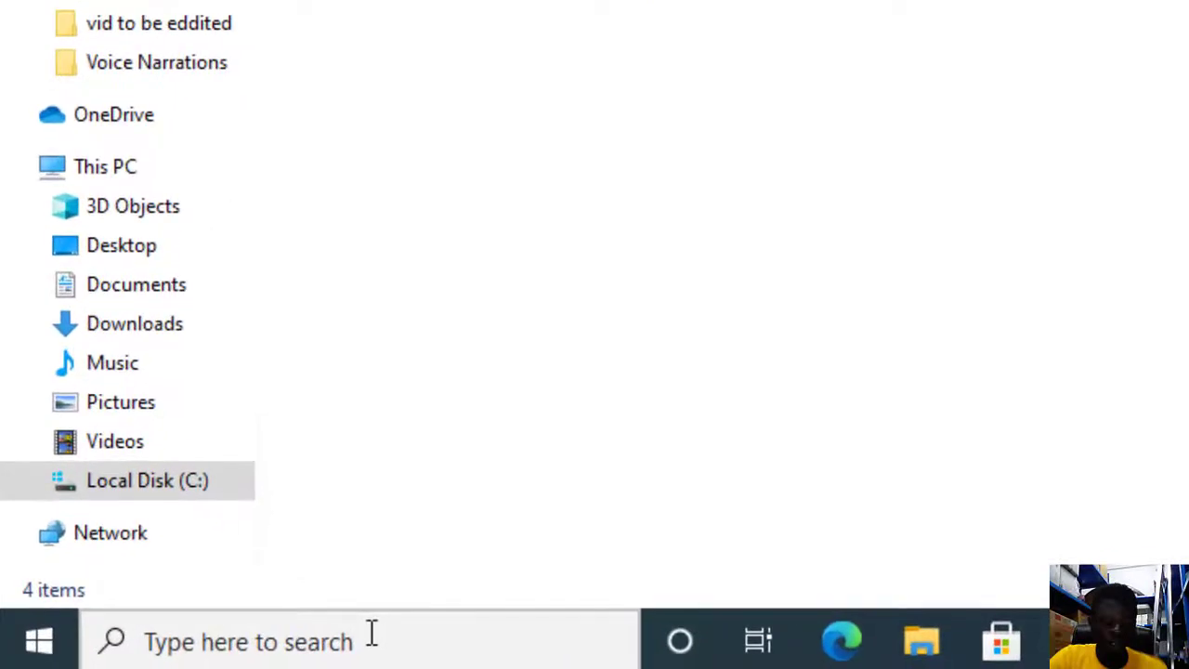
# - Search Windows for "obs s" and launch OBS Studio (64bit)
pyautogui.click(371, 640)
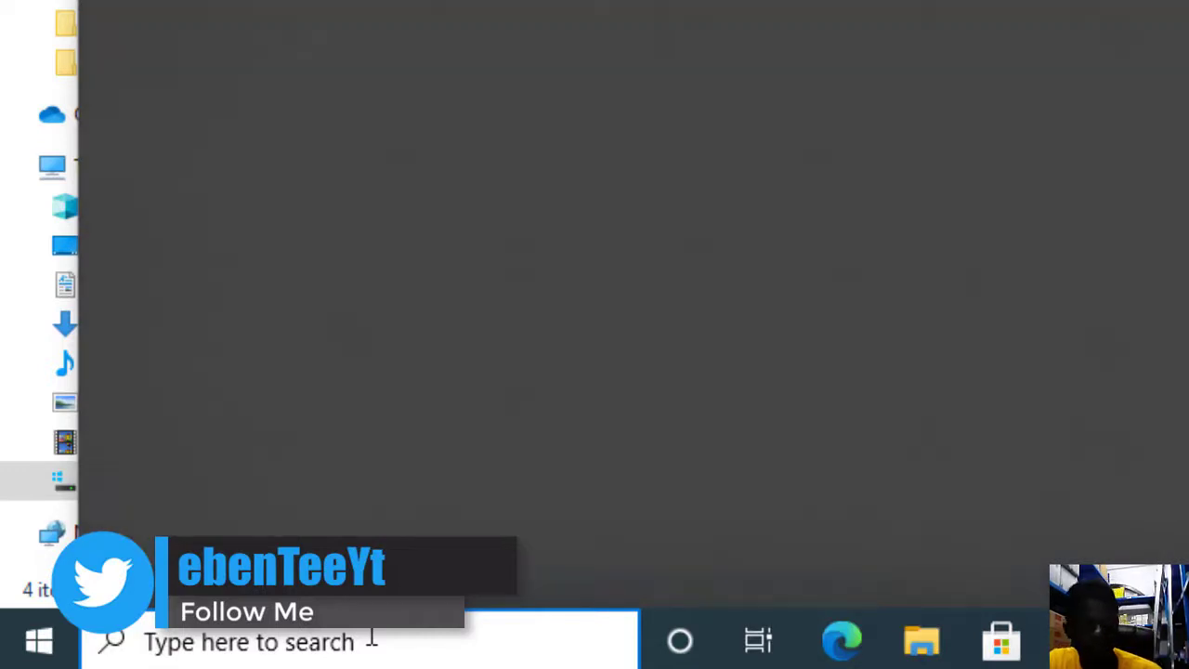
pyautogui.write('obs')
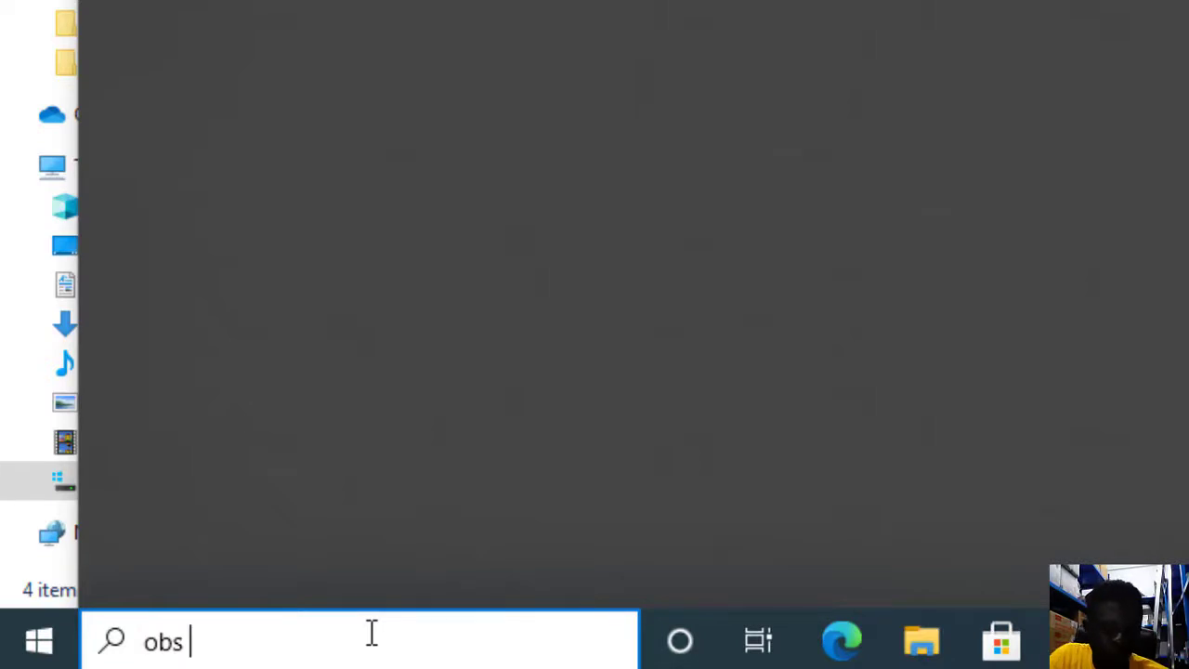
pyautogui.write('s')
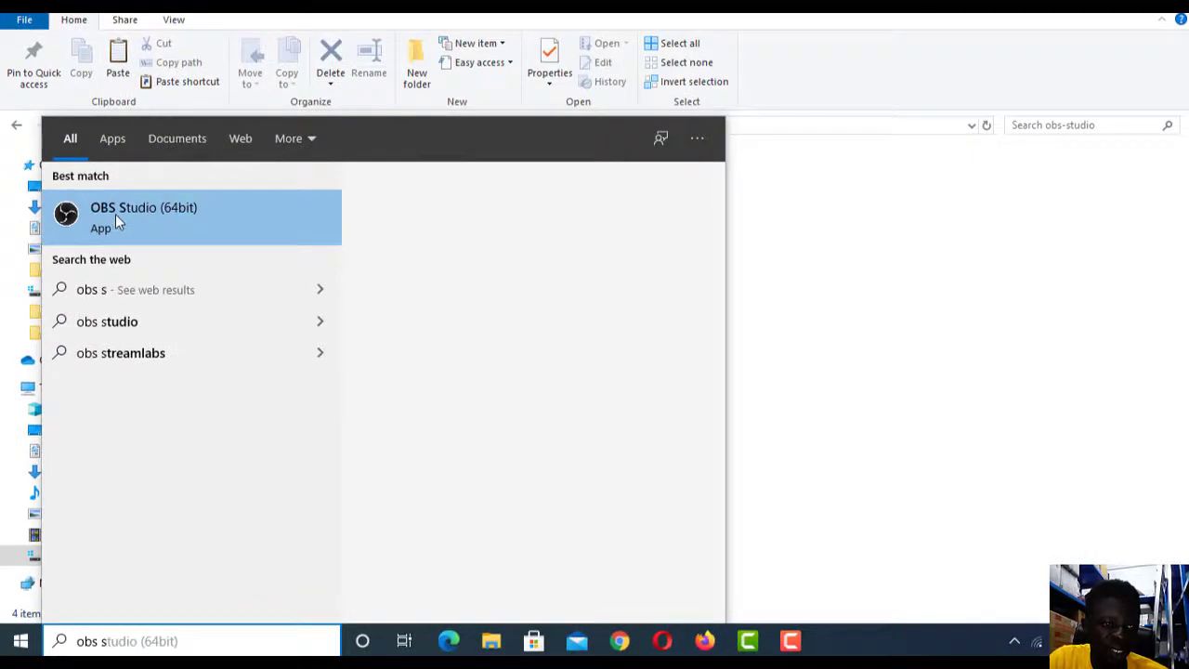
pyautogui.click(116, 216)
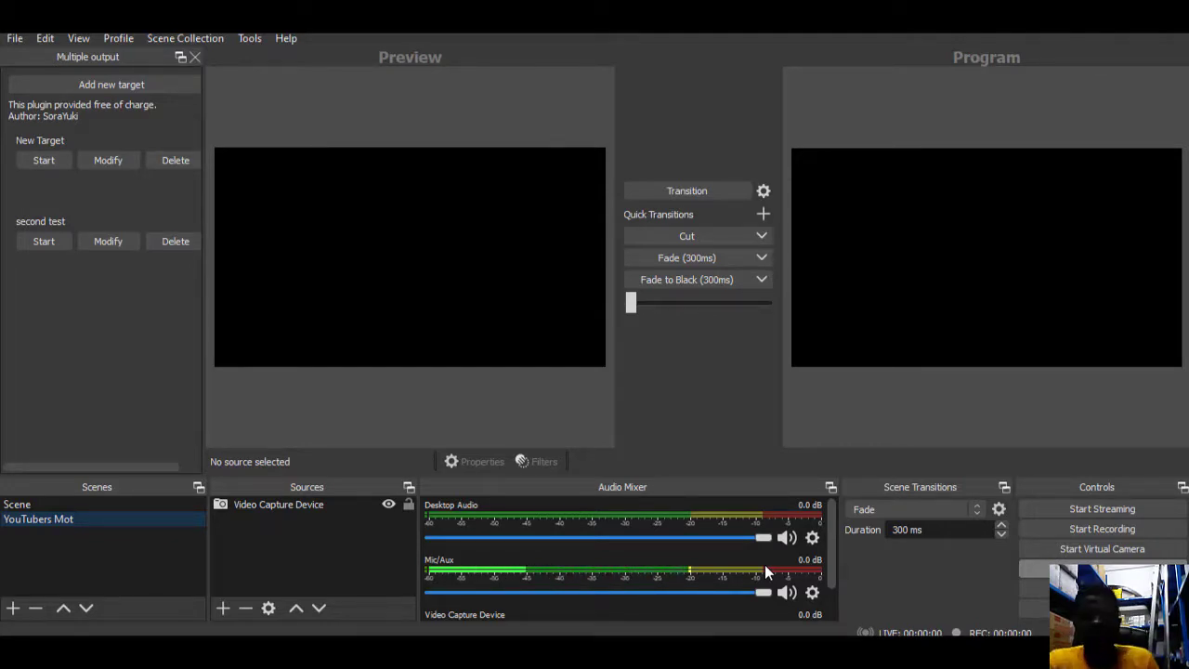
# - Delete the "second test" target from the multiple outputs and select the Video Capture Device source
pyautogui.click(173, 241)
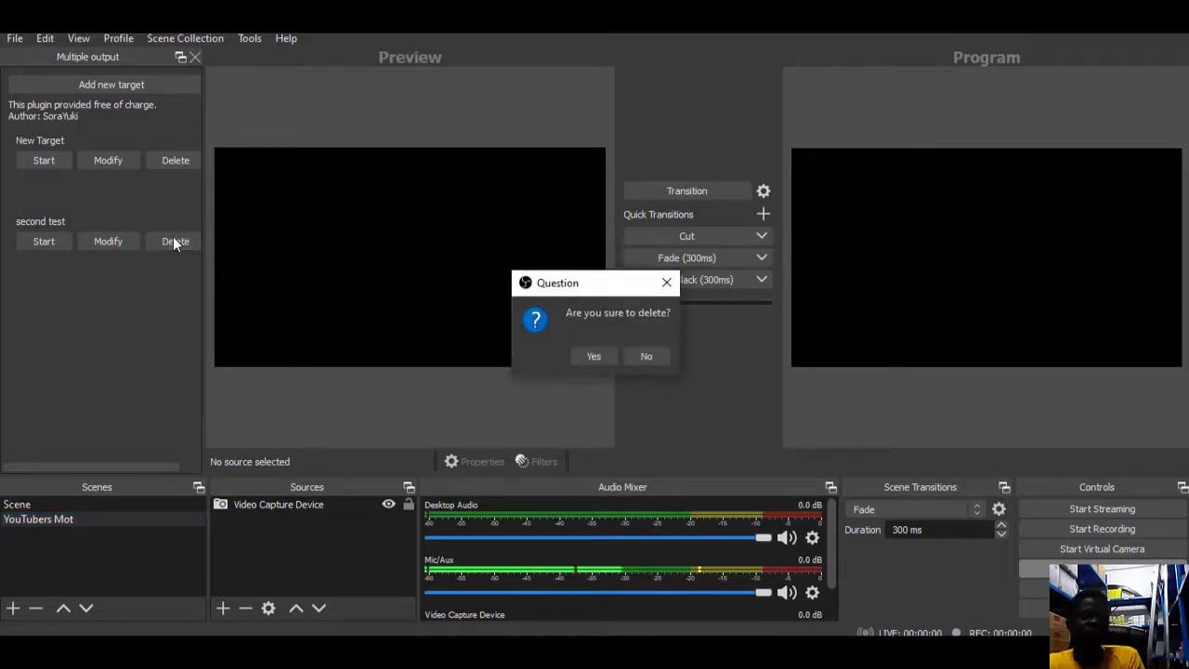
pyautogui.click(594, 358)
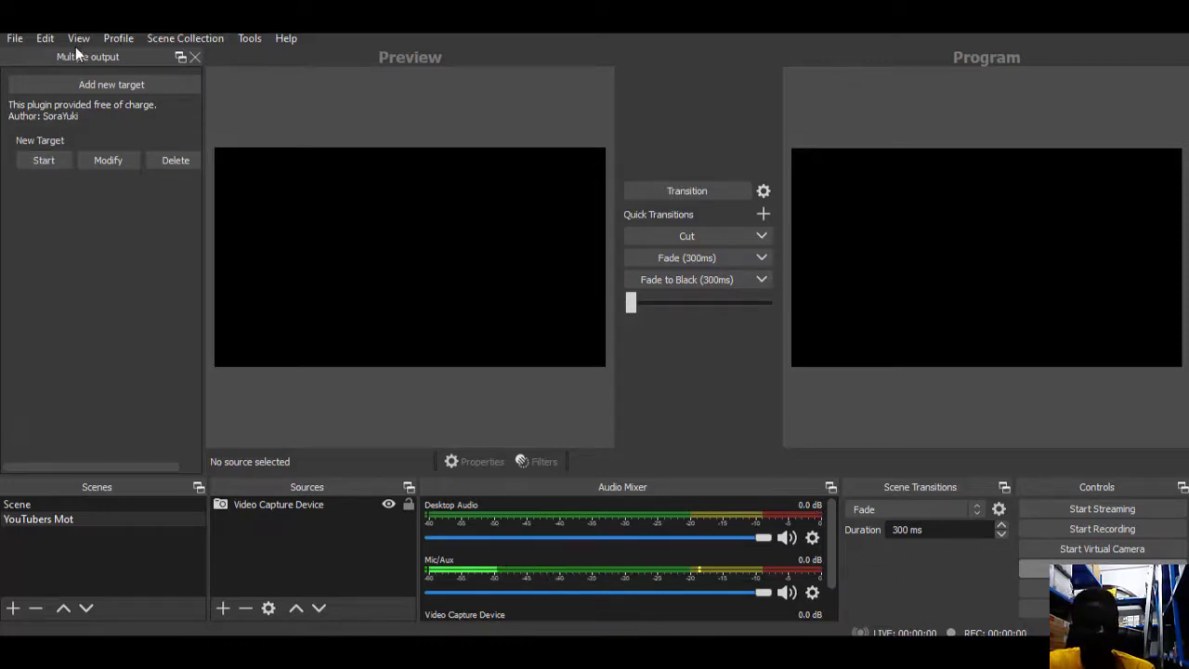
pyautogui.click(262, 505)
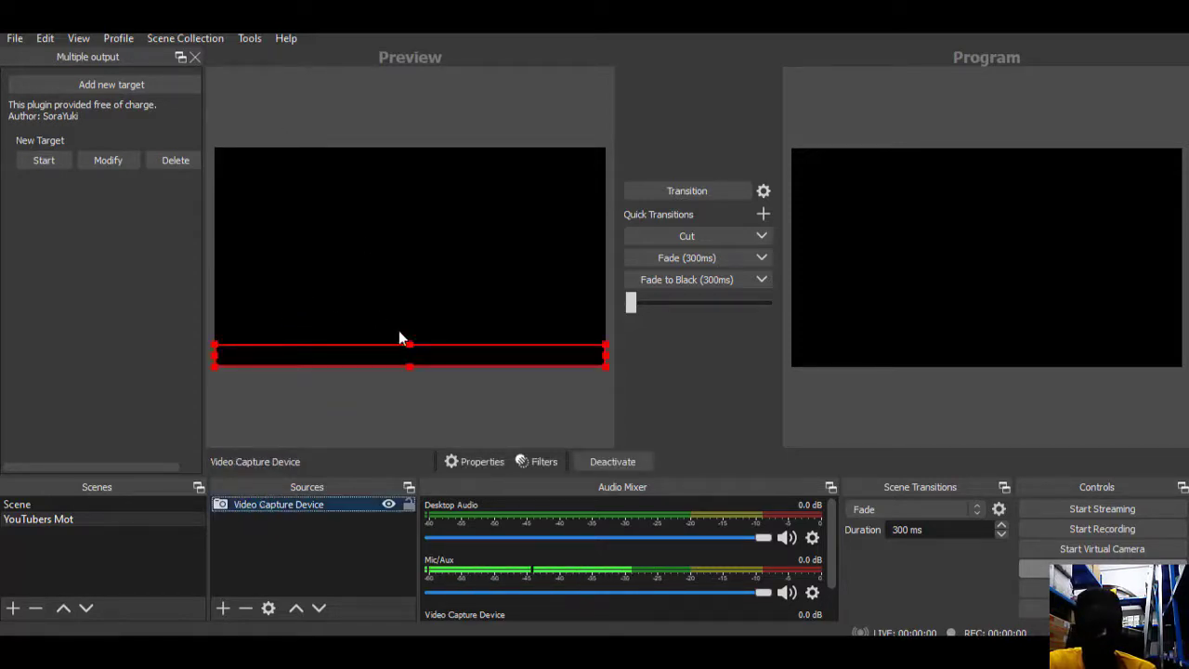
pyautogui.click(417, 356)
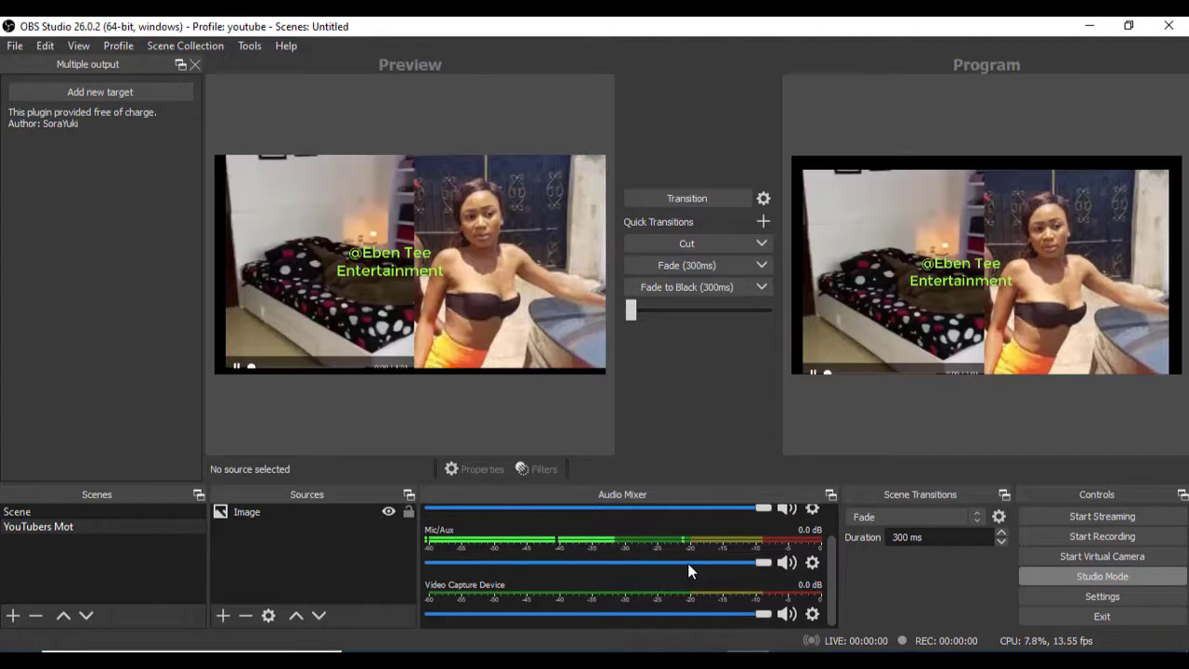
# - Open the stream settings of OBS Studio and choose Custom as the streaming service
pyautogui.click(1093, 595)
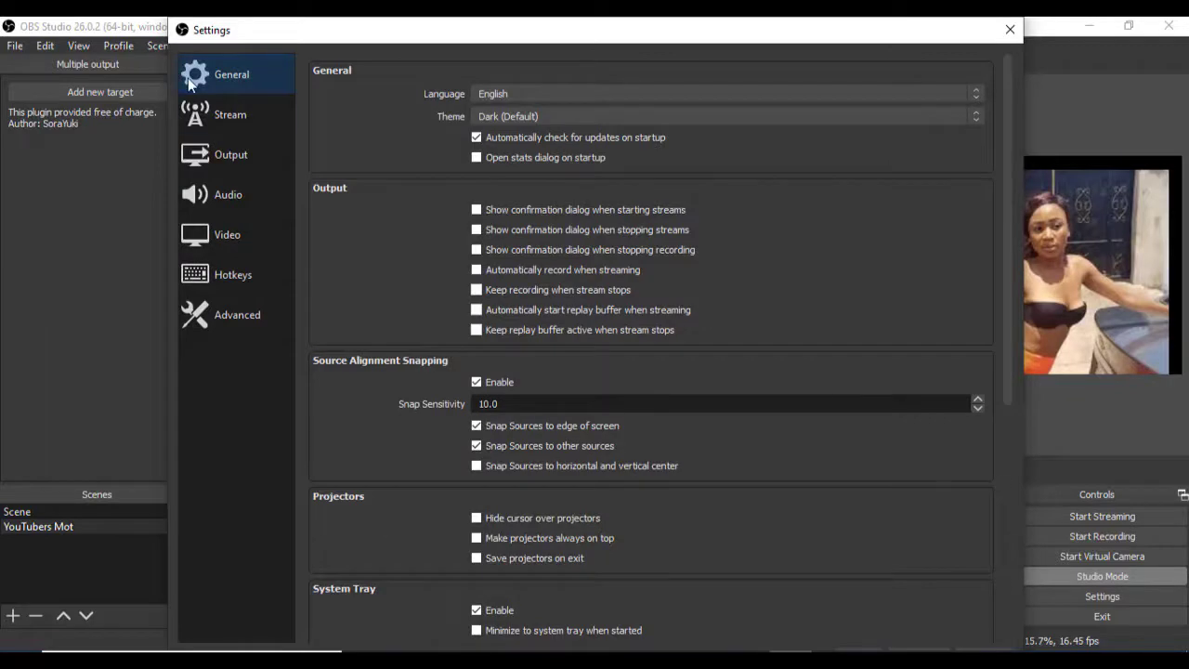
pyautogui.click(215, 112)
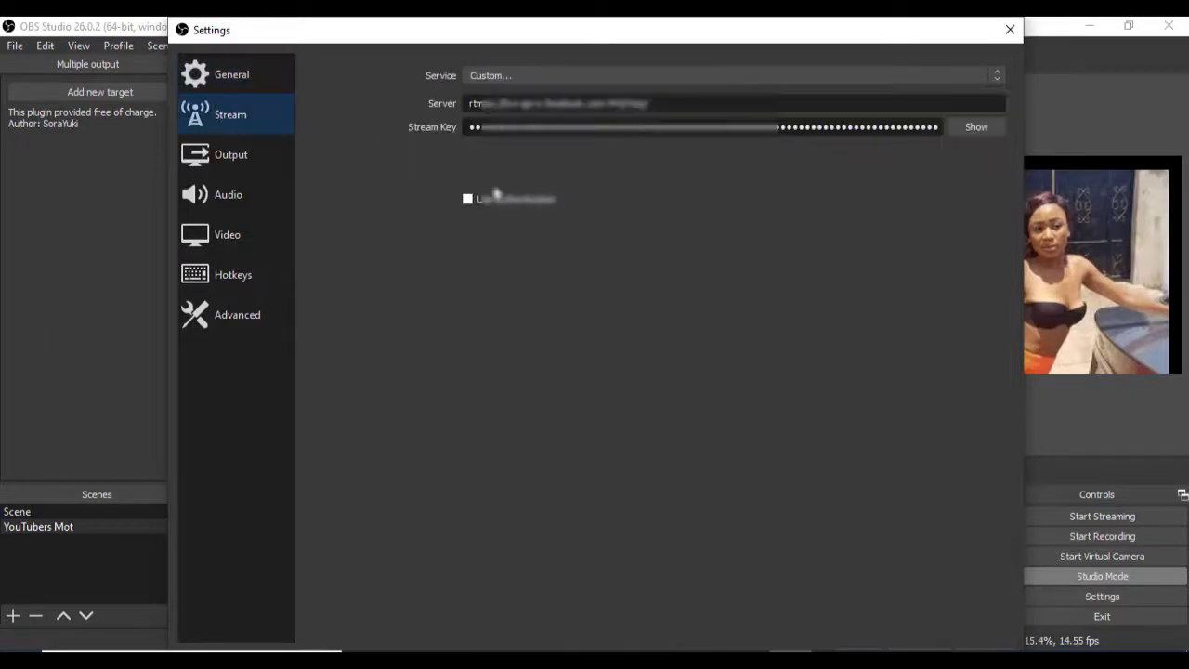
pyautogui.click(538, 80)
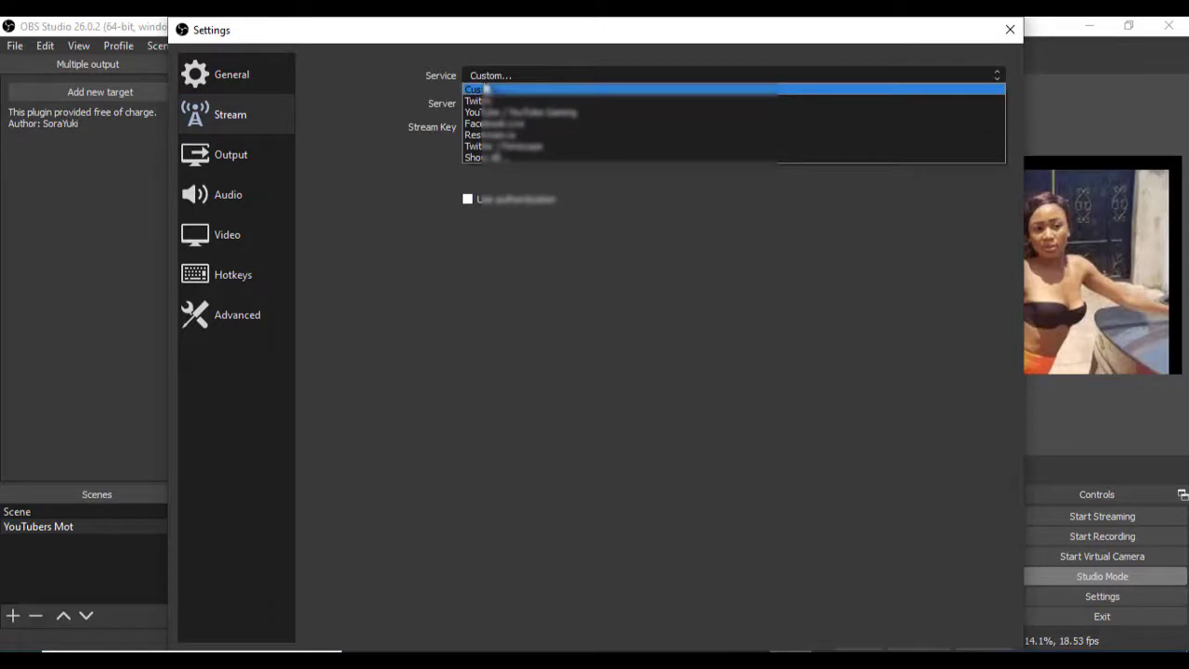
pyautogui.click(488, 90)
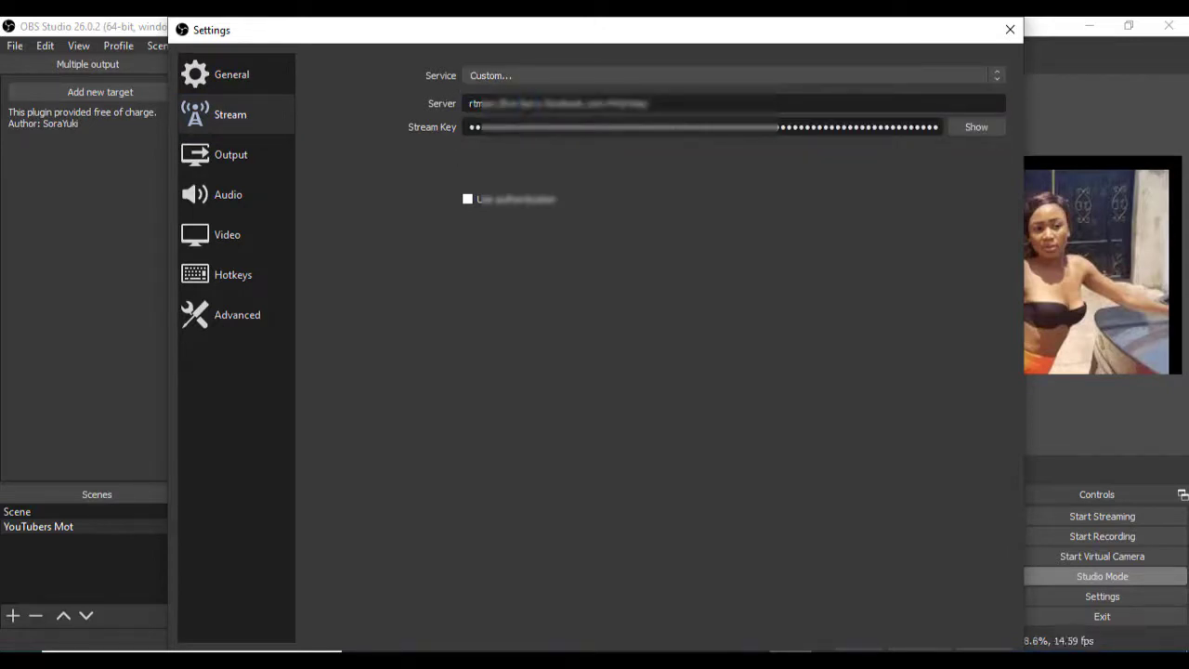
# - Review the YouTube Studio and Facebook Live Producer stream details in Firefox, return to OBS Studio and confirm its stream settings
pyautogui.click(704, 633)
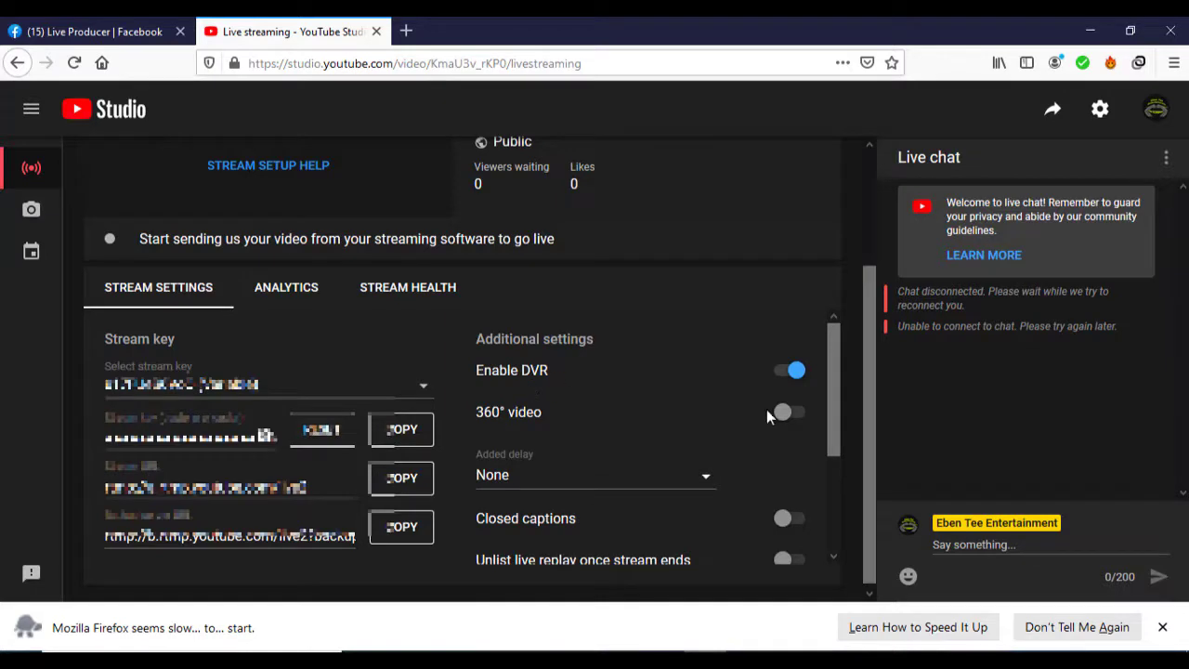
pyautogui.click(394, 435)
pyautogui.click(81, 37)
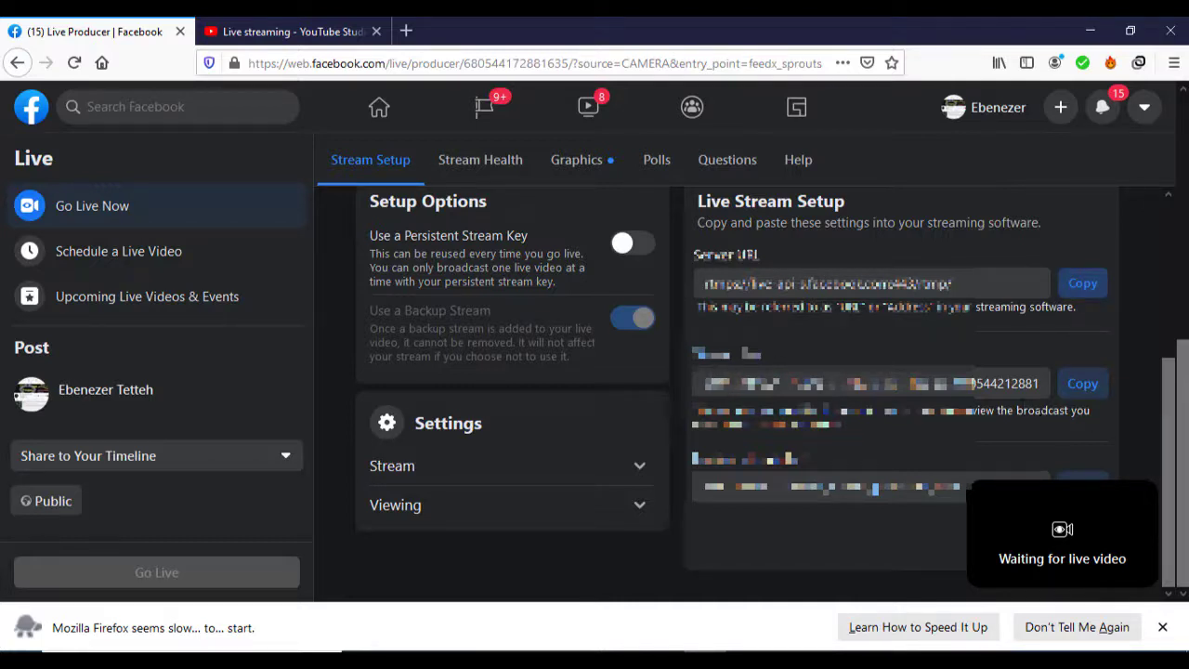
pyautogui.hotkey('alt', 'Tab')
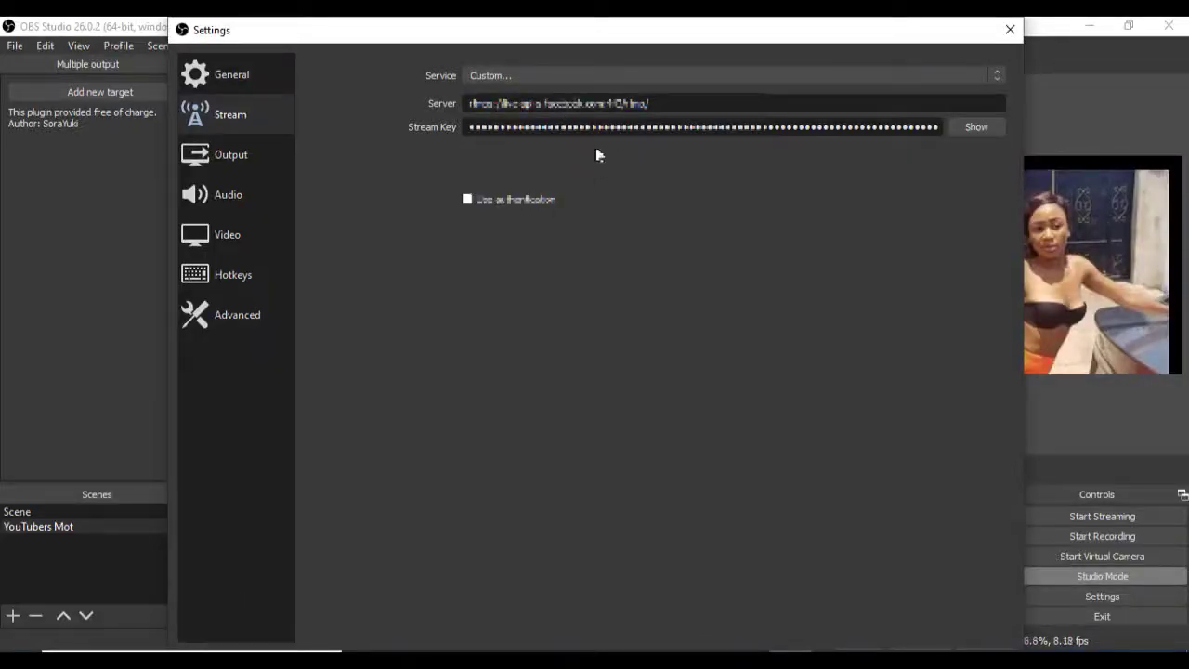
pyautogui.moveTo(752, 21); pyautogui.dragTo(766, 42)
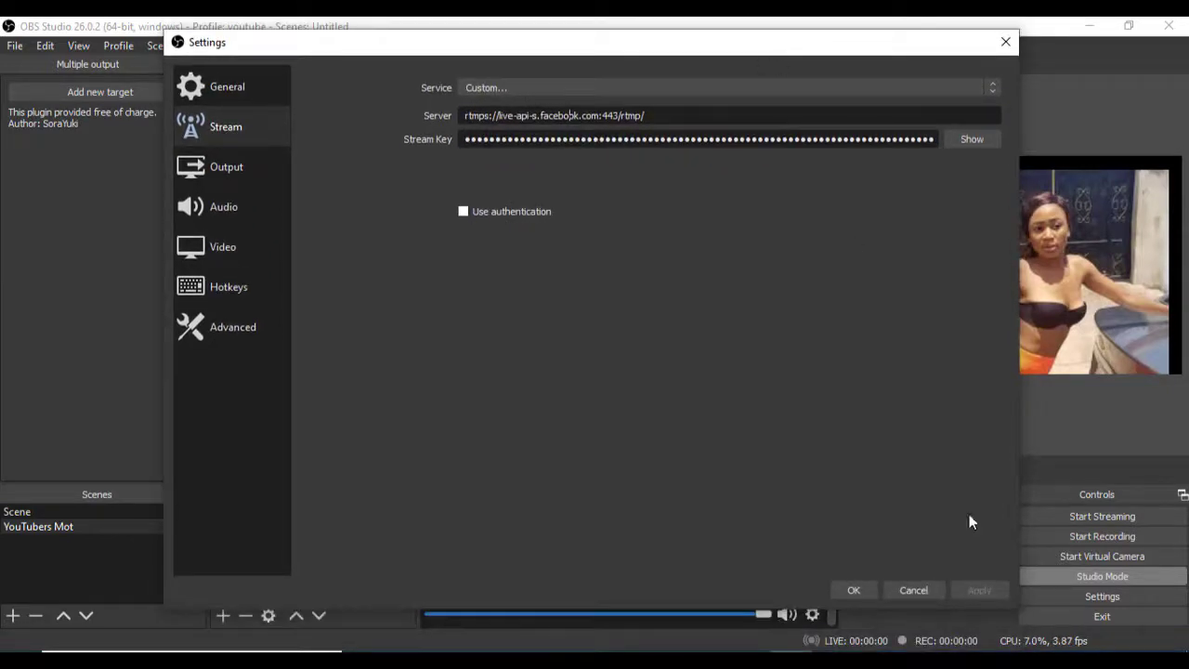
pyautogui.click(854, 590)
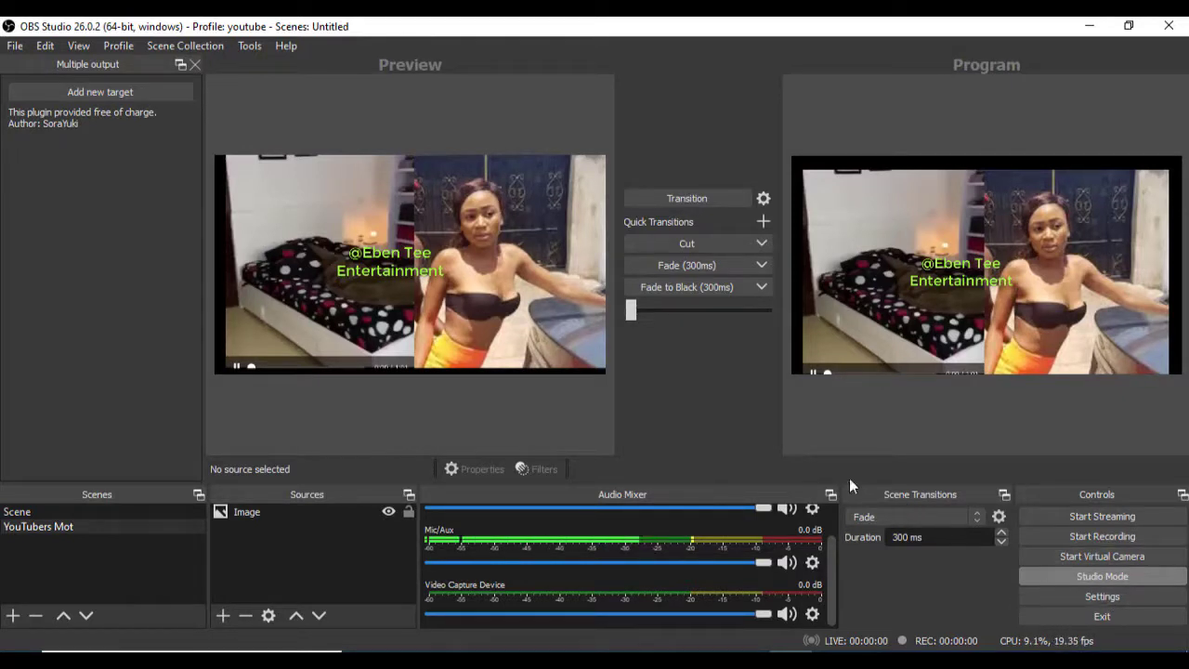
# - Add a new output target and copy the stream URL from the YouTube Studio stream settings in Firefox
pyautogui.click(86, 92)
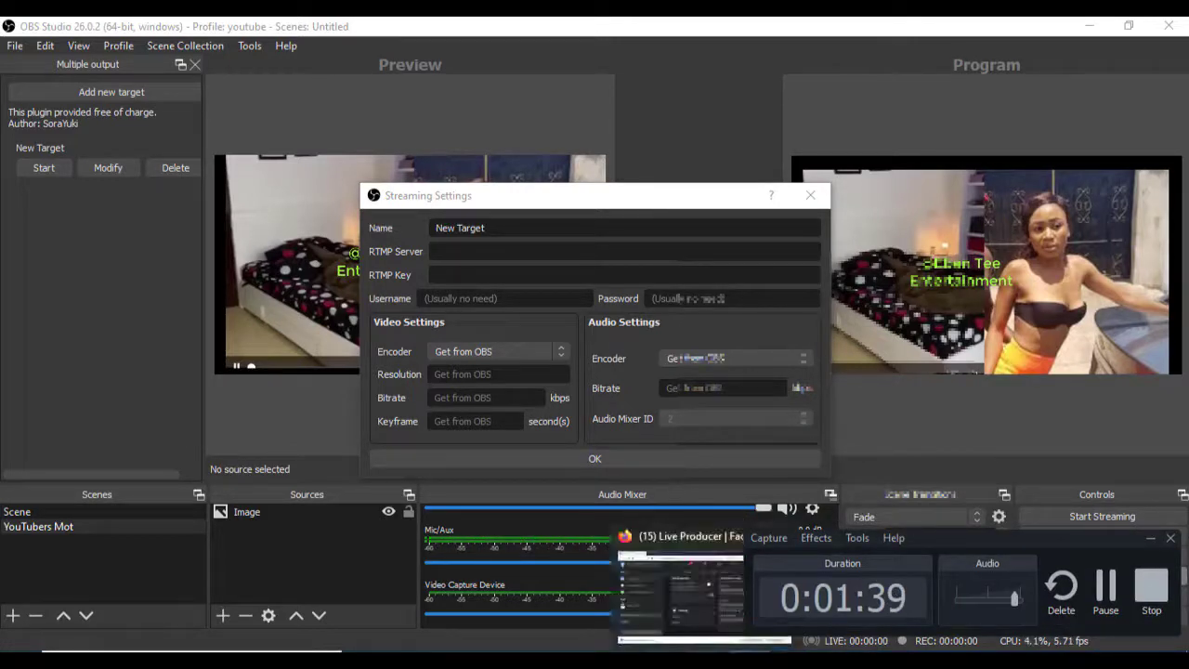
pyautogui.click(678, 586)
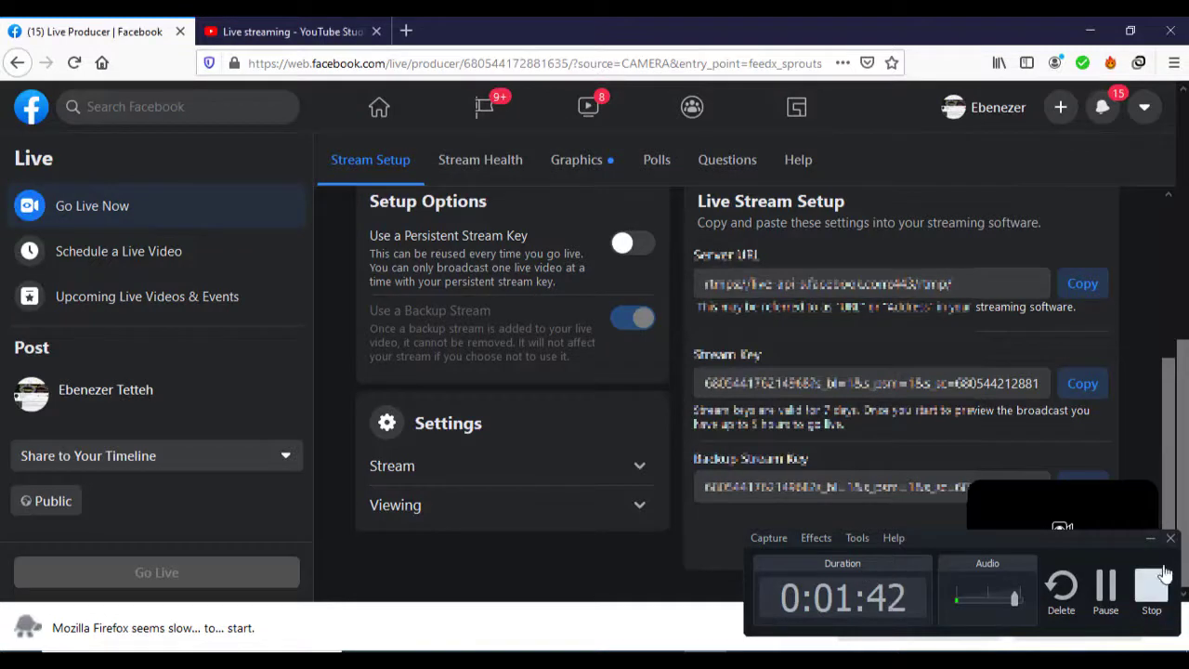
pyautogui.click(1150, 539)
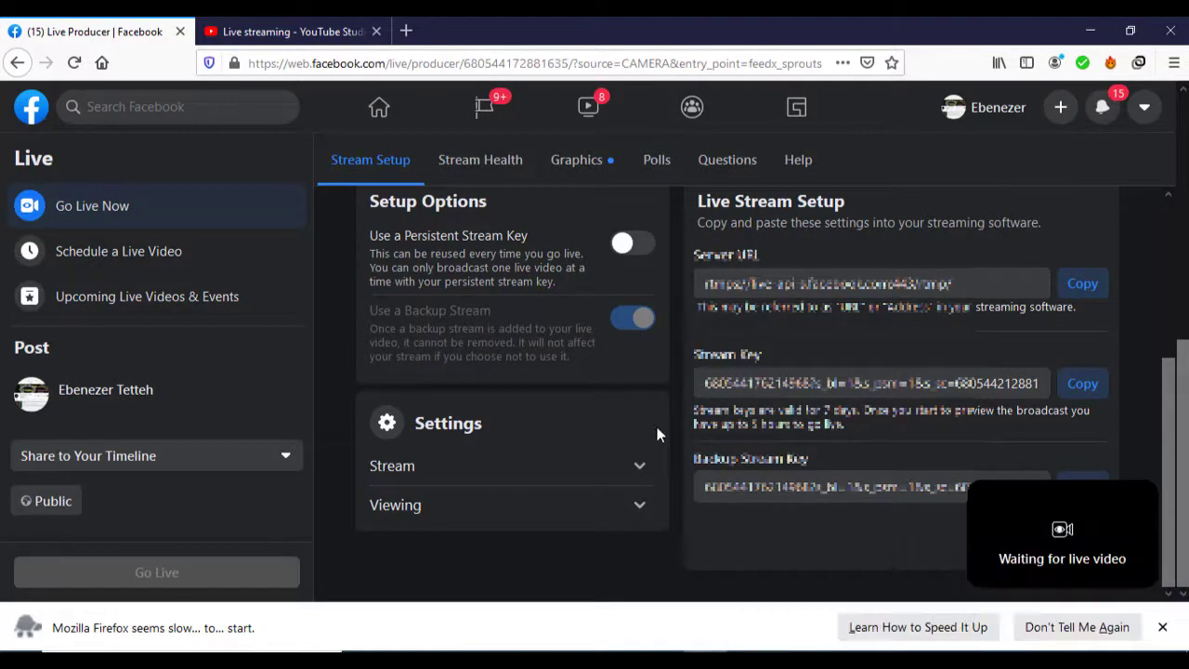
pyautogui.click(311, 42)
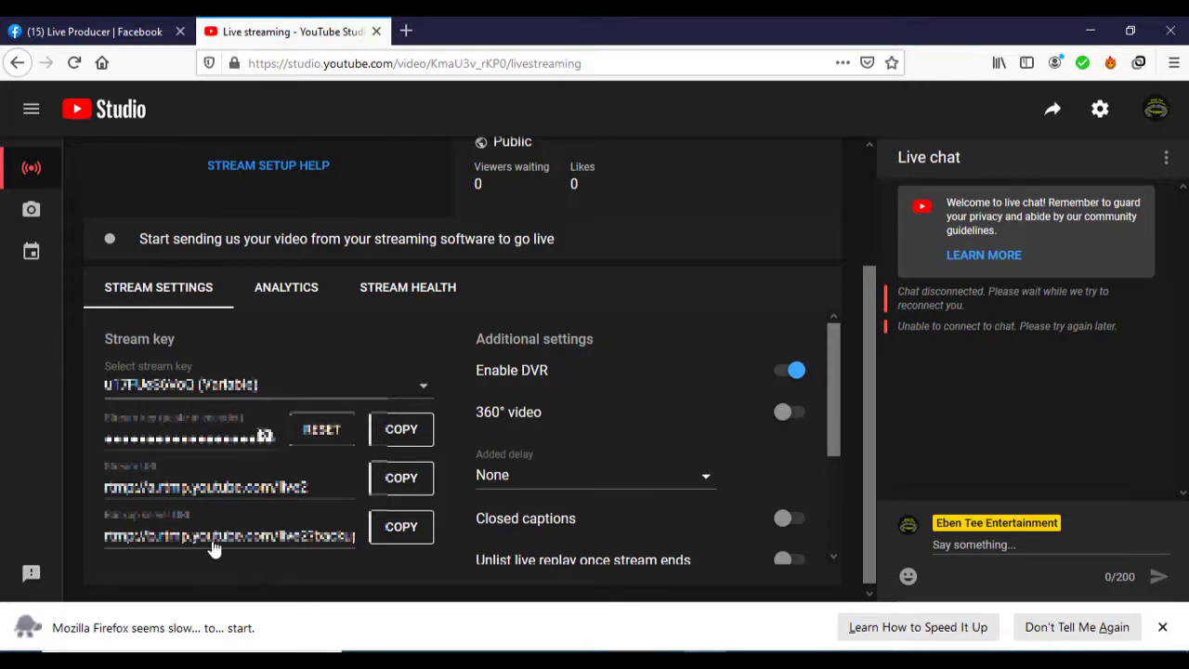
# - Switch back to OBS Studio and paste the copied YouTube stream URL as the new target's RTMP server
pyautogui.moveTo(702, 659)
pyautogui.click(786, 662)
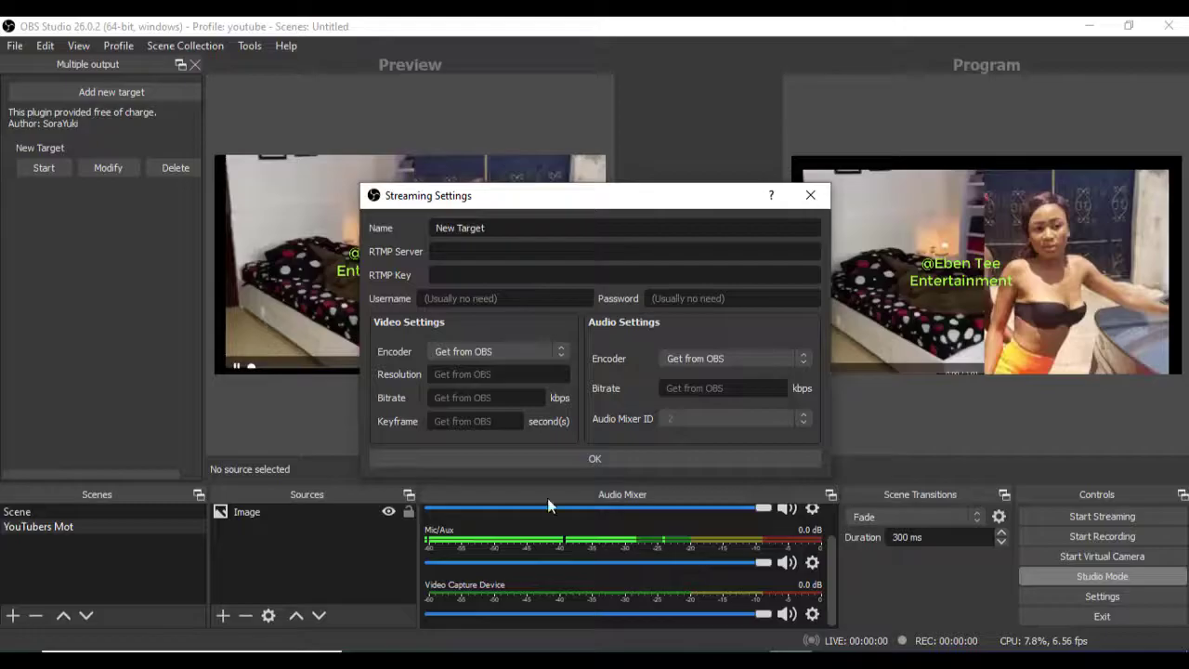
pyautogui.click(462, 252)
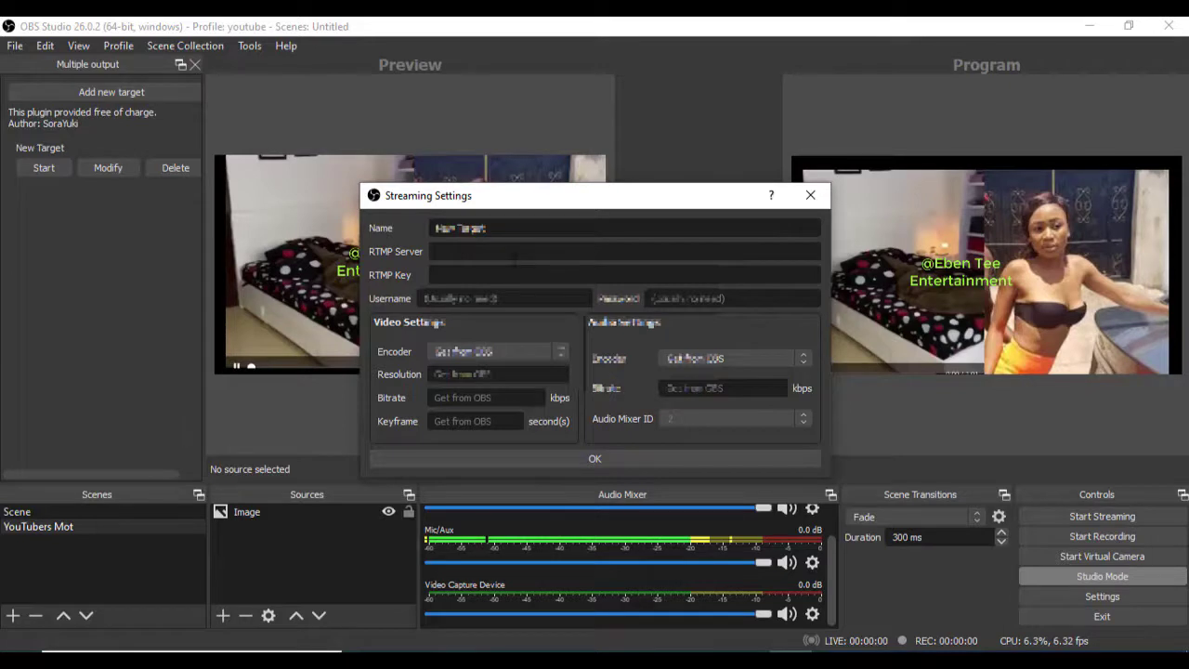
pyautogui.rightClick(515, 254)
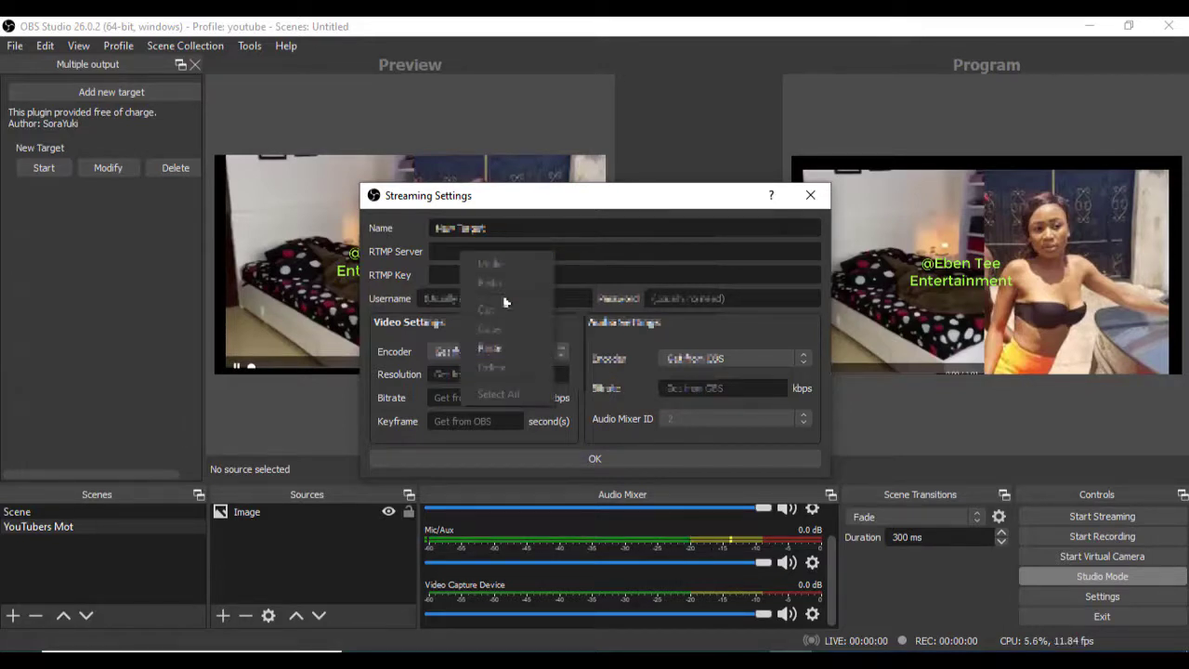
pyautogui.click(494, 351)
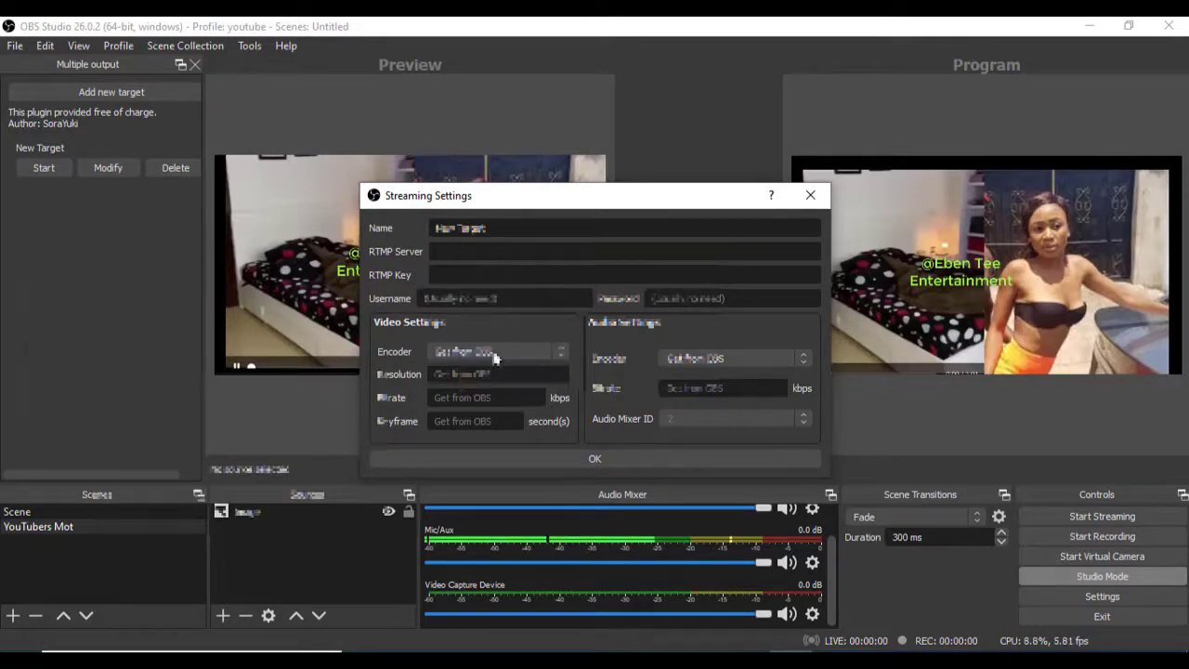
pyautogui.hotkey('ctrl', 'v')
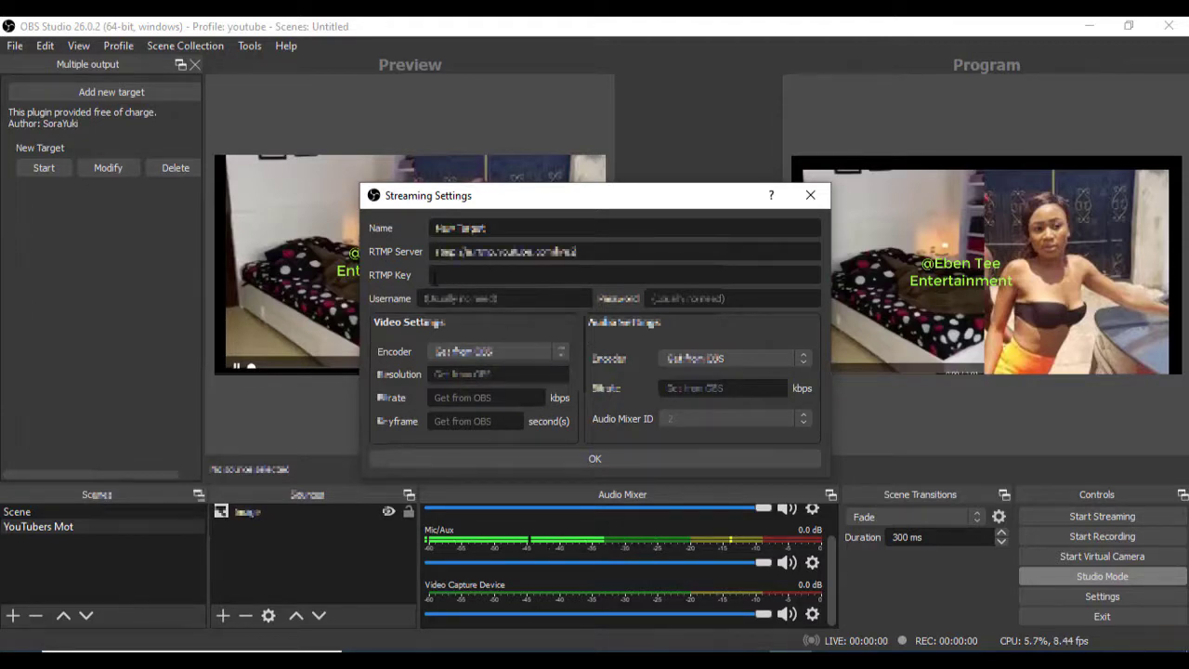
# - Copy the stream key from YouTube Studio in Firefox, paste it as the target's RTMP key in OBS Studio and save the target
pyautogui.moveTo(705, 660)
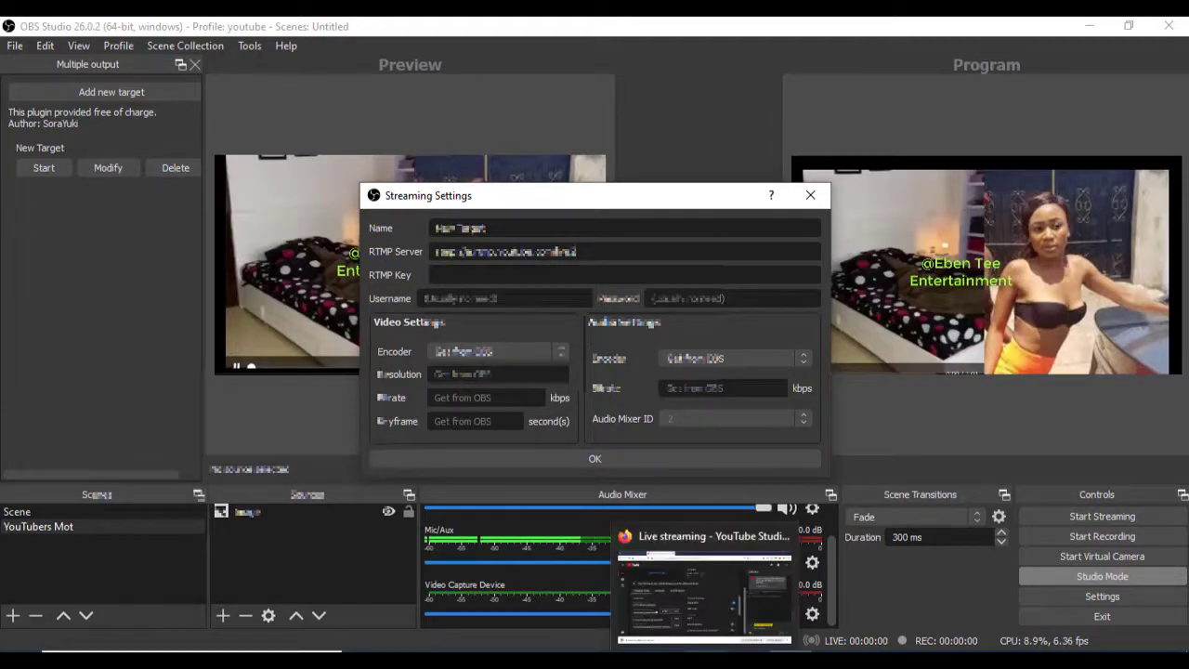
pyautogui.click(705, 590)
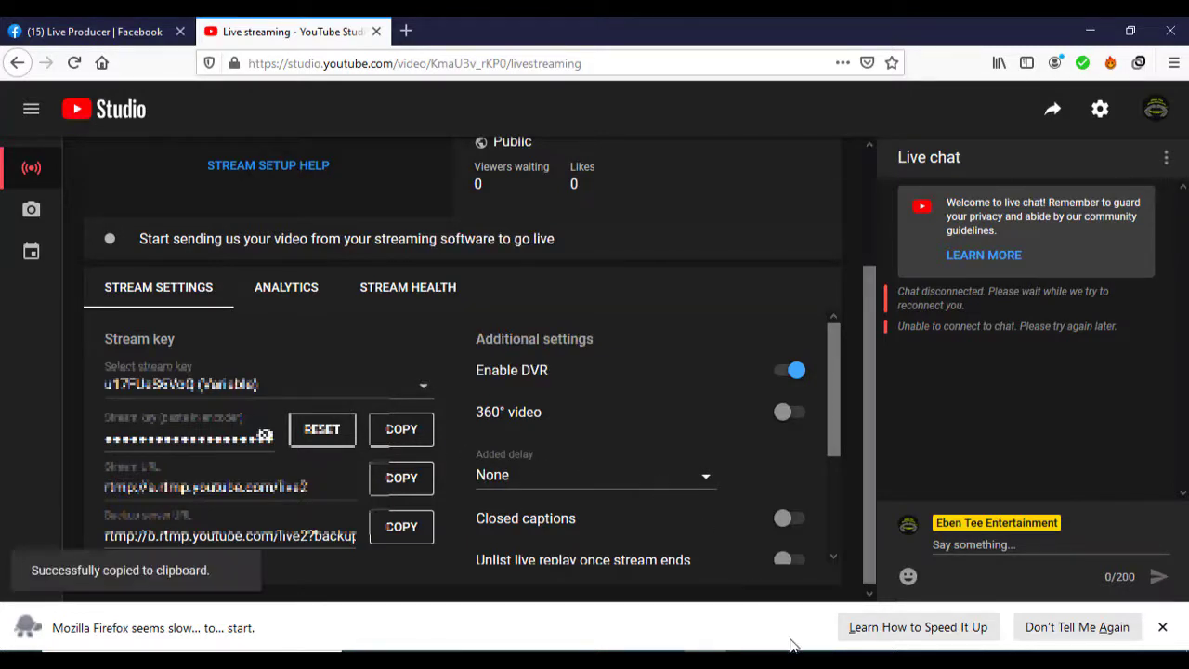
pyautogui.moveTo(792, 659)
pyautogui.click(790, 587)
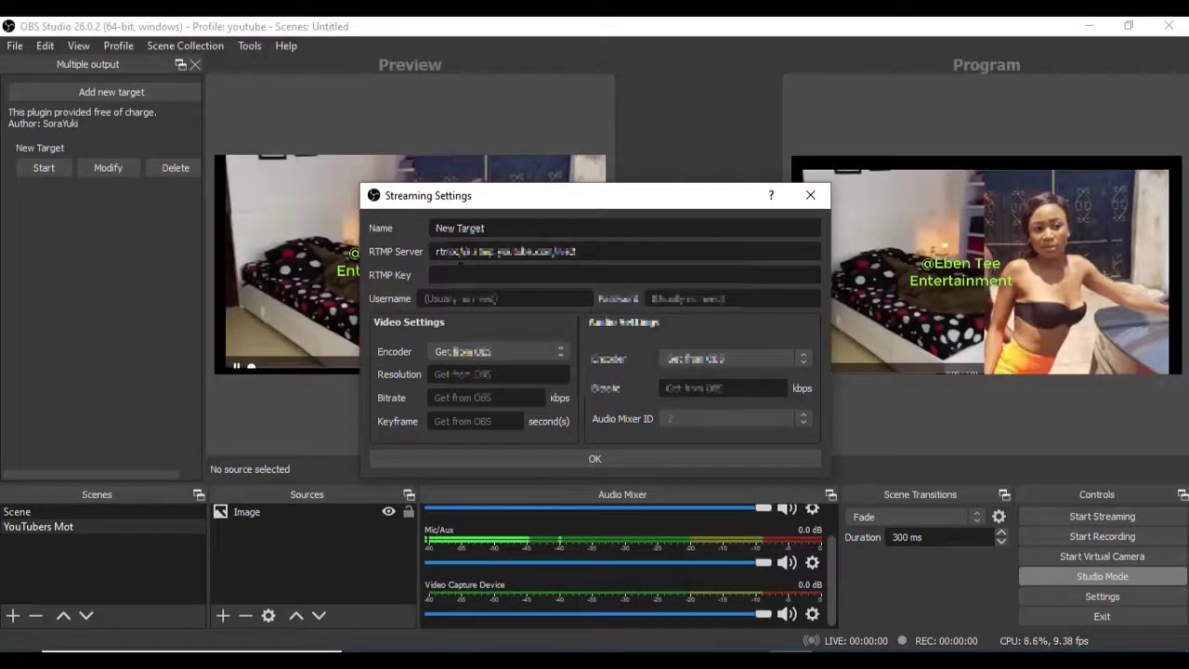
pyautogui.hotkey('ctrl', 'v')
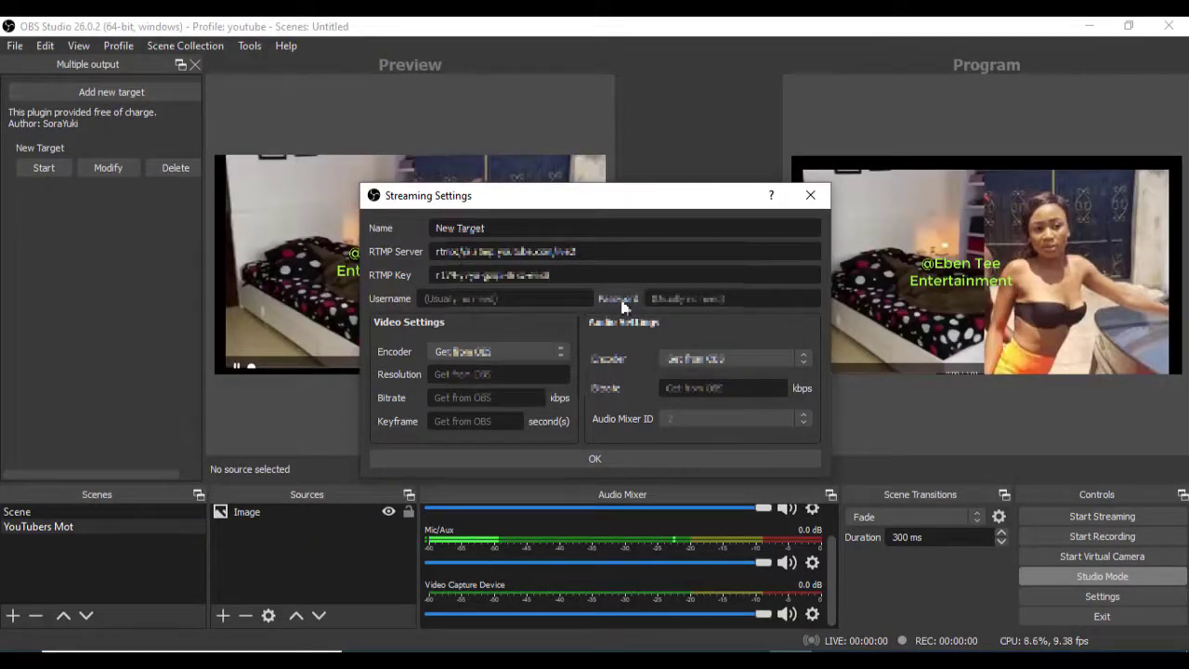
pyautogui.click(641, 456)
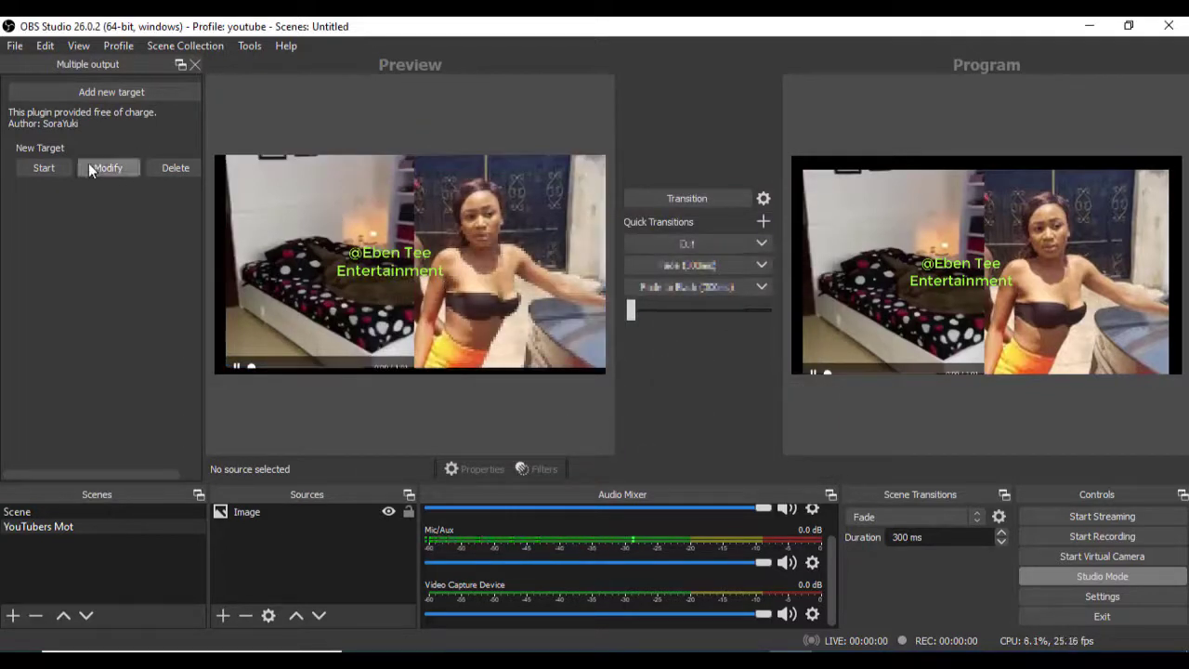
# - Start the main stream and the additional New Target output
pyautogui.click(1103, 517)
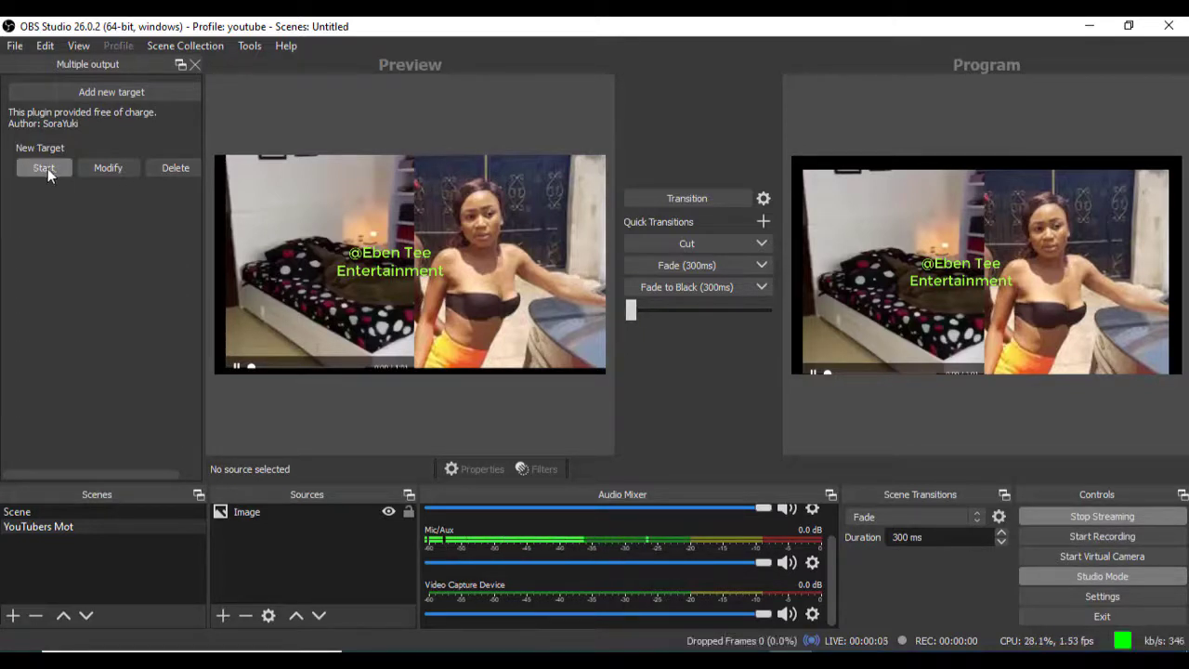
pyautogui.click(43, 168)
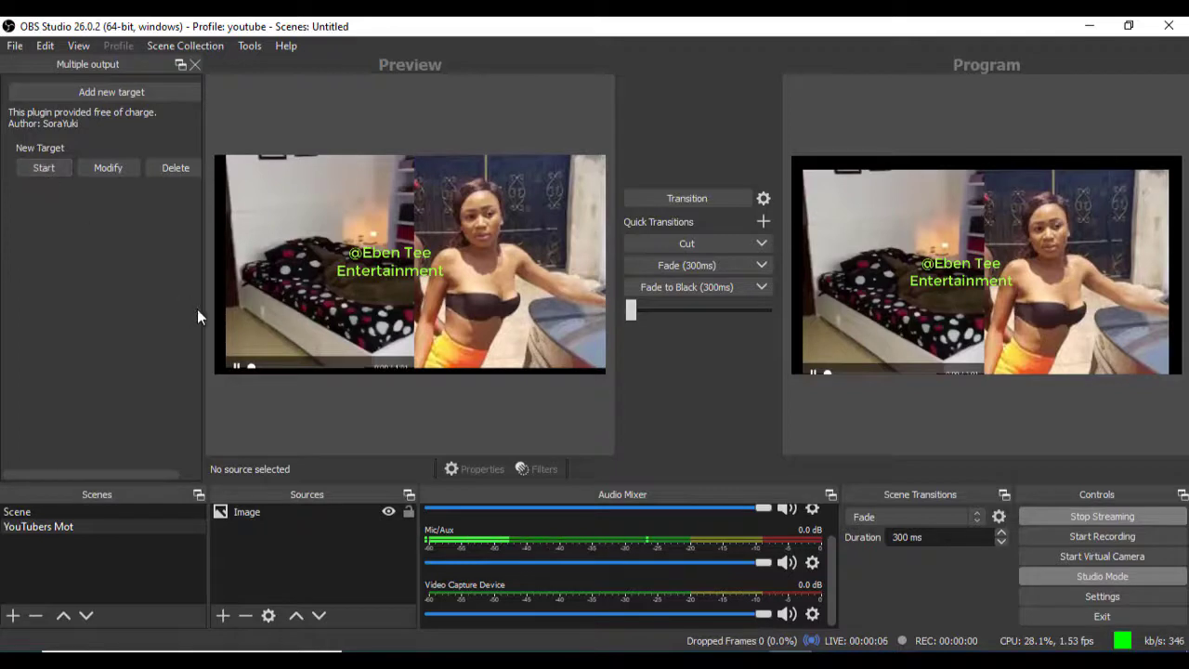
pyautogui.click(50, 169)
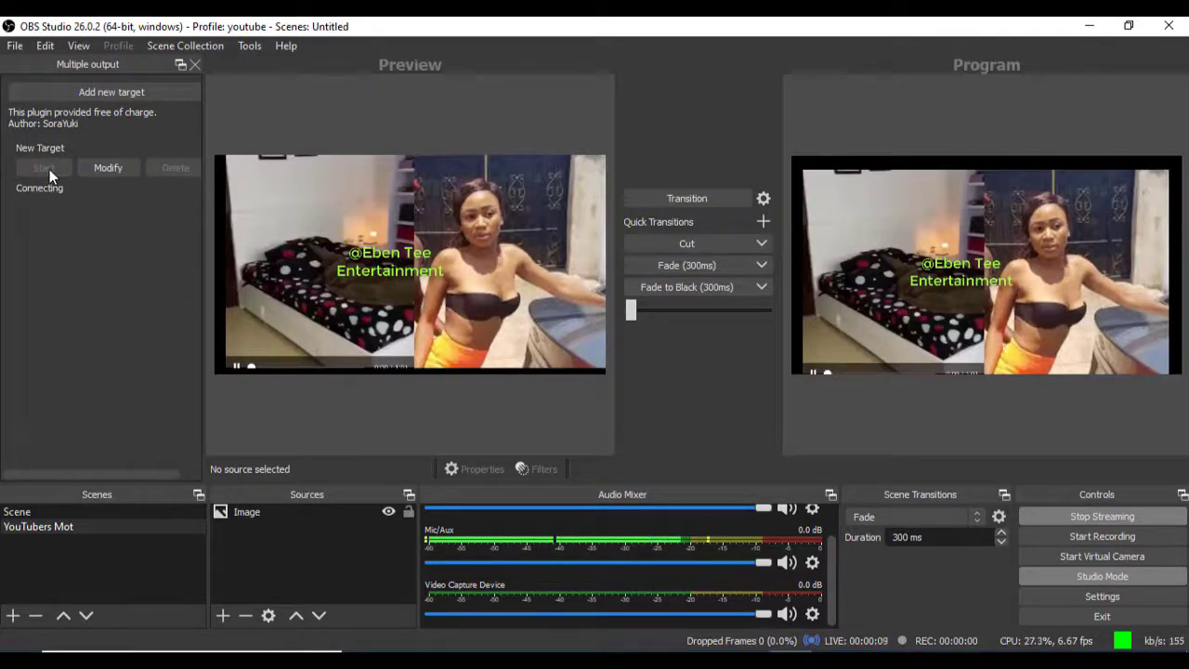